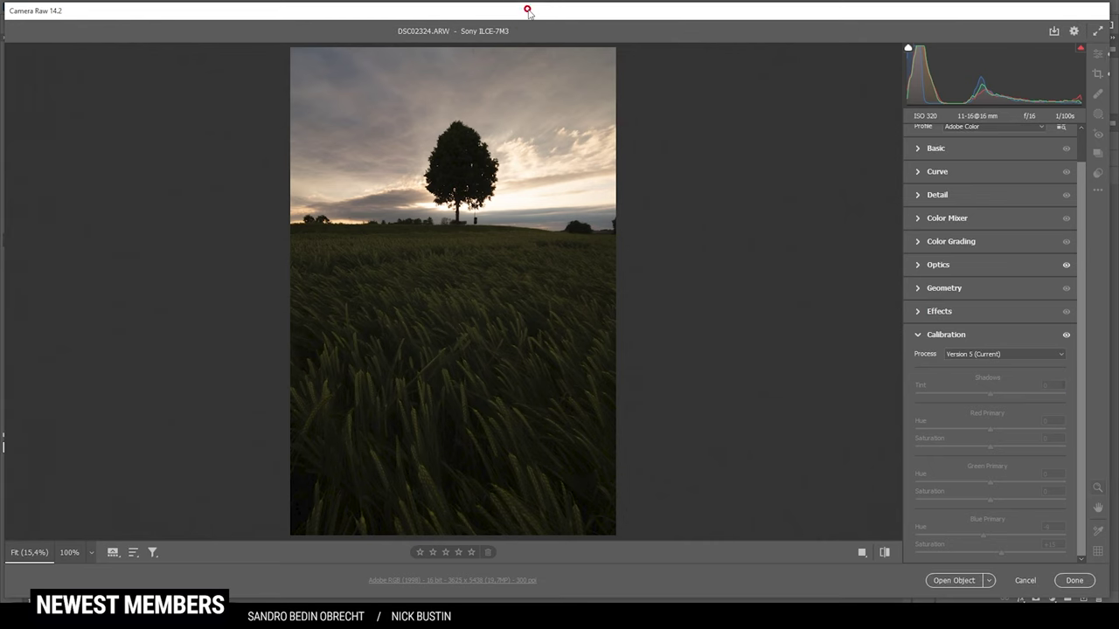
- Change the raw photo's profile from Adobe Color to Adobe Landscape
{"action": "scroll", "coordinate": [949, 260], "scroll_direction": "up", "scroll_amount": 1}
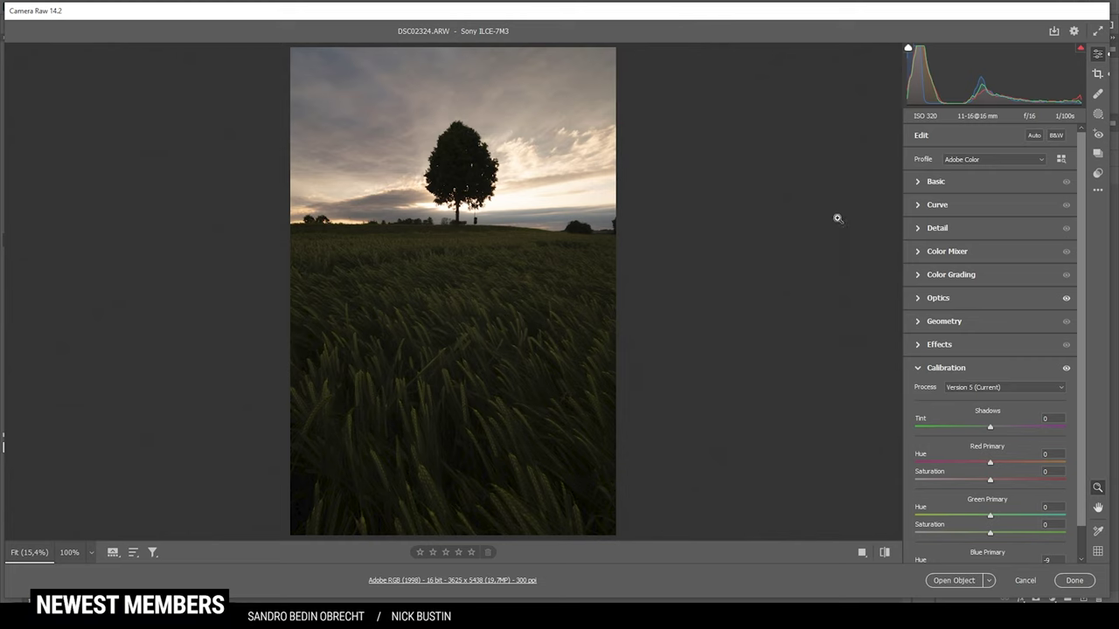
{"action": "left_click", "coordinate": [1000, 162]}
{"action": "left_click", "coordinate": [999, 180]}
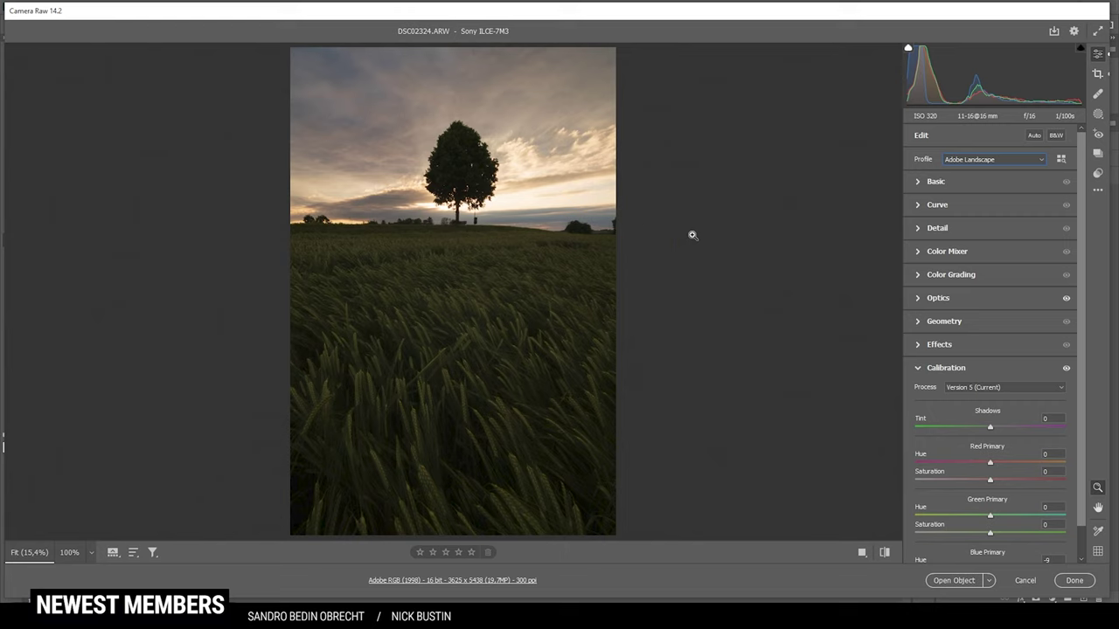
- In the Basic panel, warm Temperature to 7150 and raise Exposure to +1.10
{"action": "left_click", "coordinate": [923, 182]}
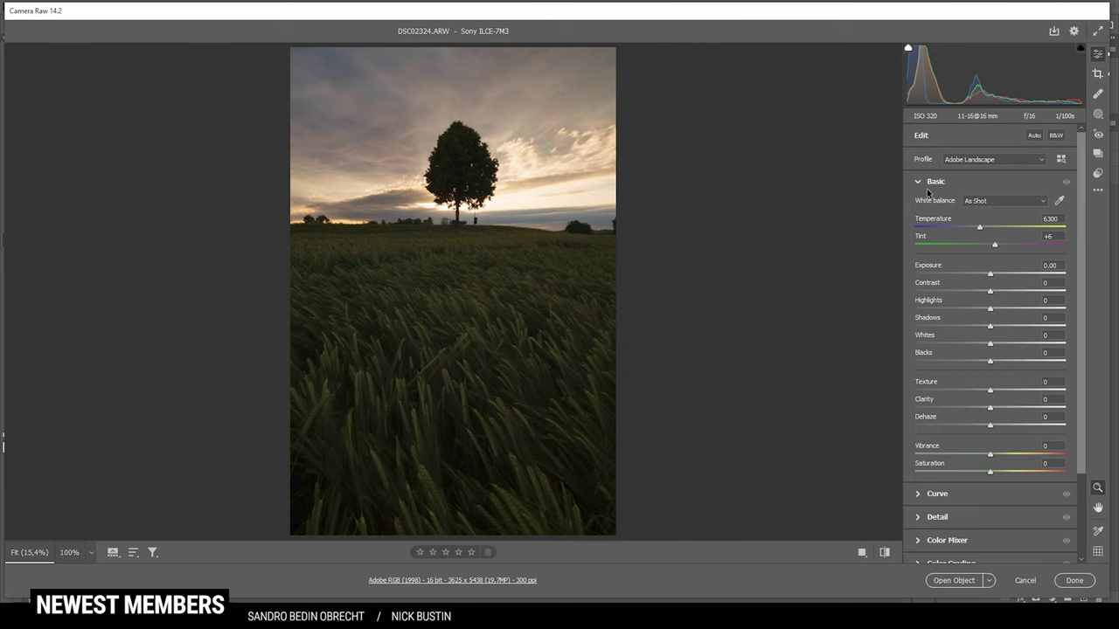
{"action": "left_click_drag", "start_coordinate": [980, 229], "coordinate": [984, 230]}
{"action": "left_click_drag", "start_coordinate": [987, 230], "coordinate": [992, 230]}
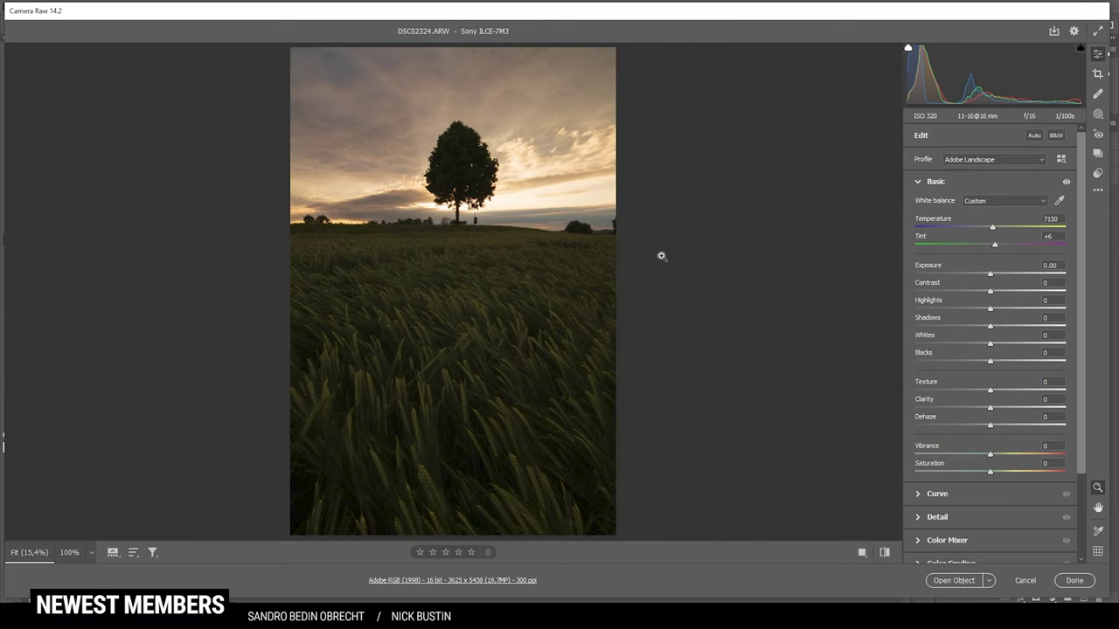
{"action": "left_click_drag", "start_coordinate": [989, 274], "coordinate": [1006, 276]}
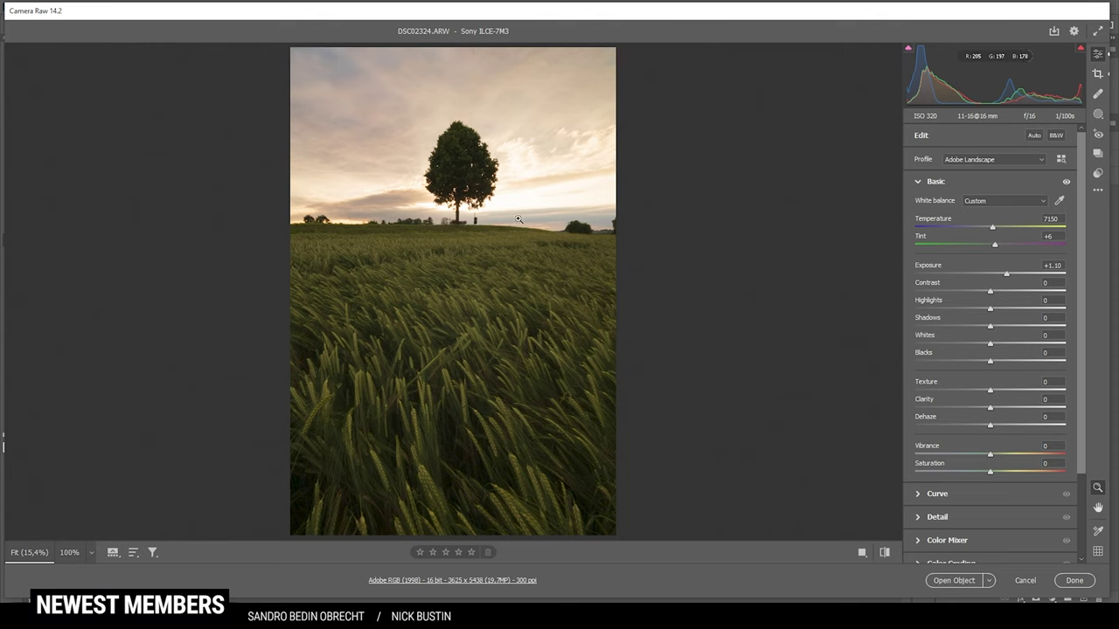
- Set Highlights to -64, Shadows to +19 and Blacks to +23
{"action": "left_click_drag", "start_coordinate": [990, 312], "coordinate": [940, 311]}
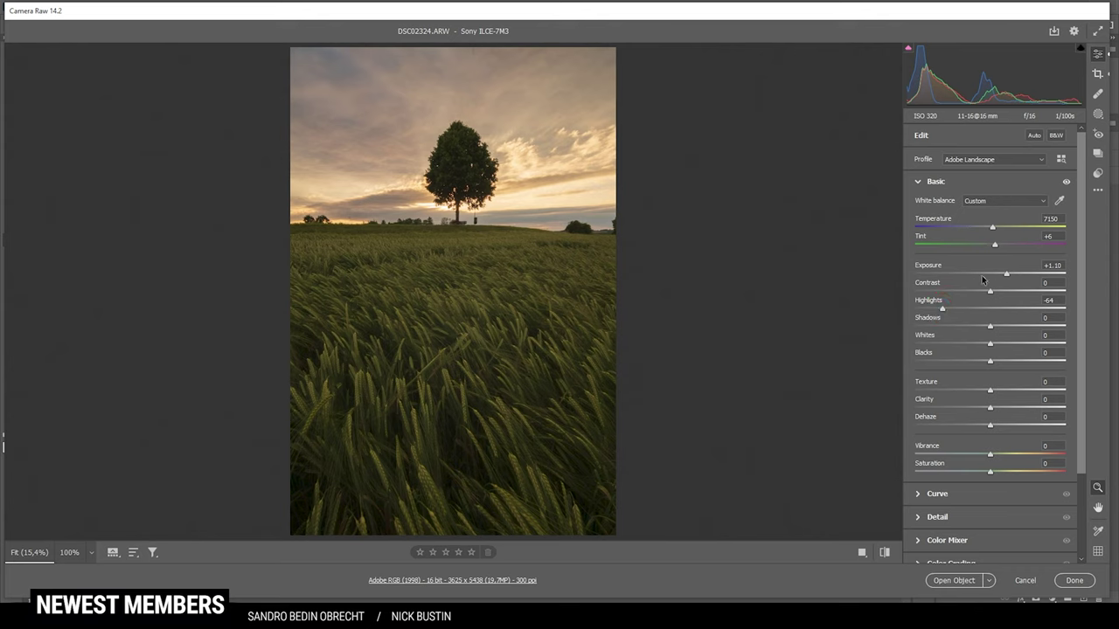
{"action": "left_click_drag", "start_coordinate": [992, 329], "coordinate": [1006, 330]}
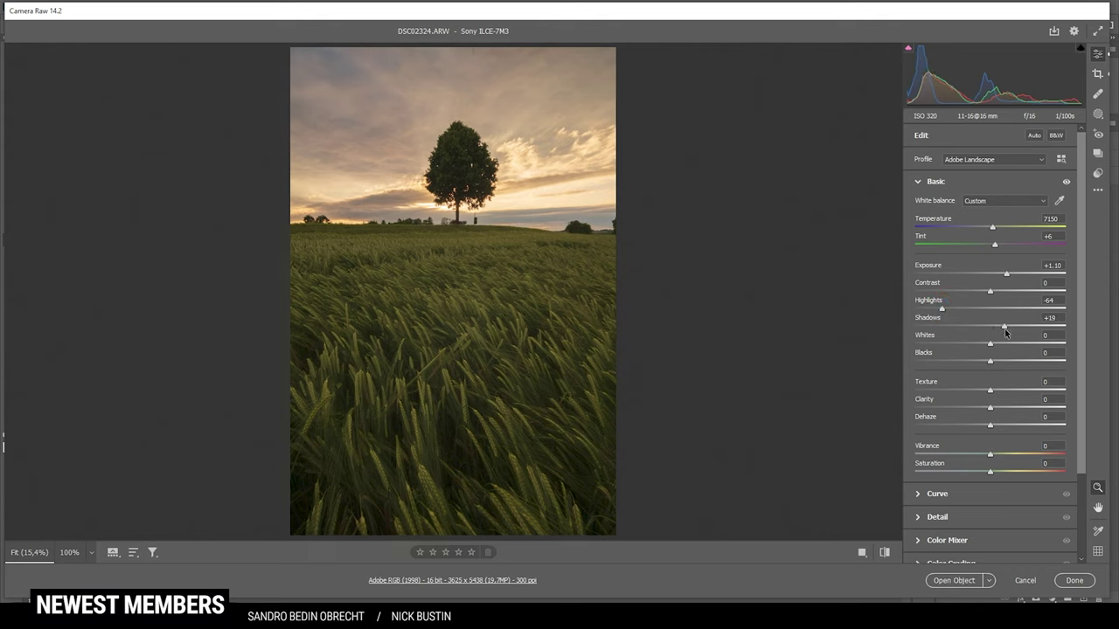
{"action": "left_click_drag", "start_coordinate": [990, 361], "coordinate": [1007, 366]}
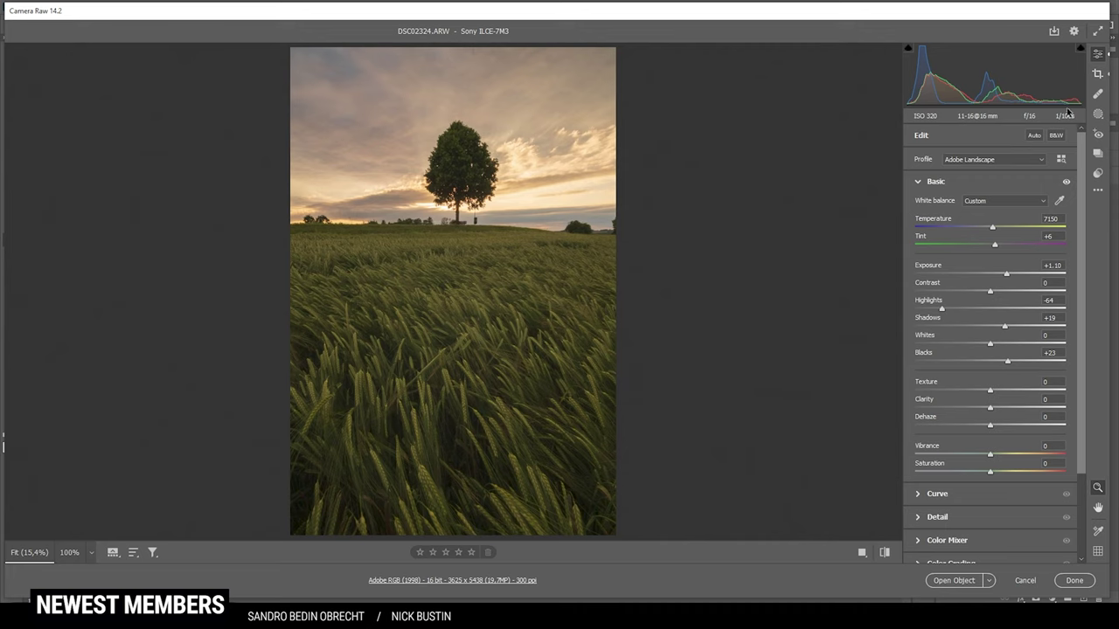
{"action": "left_click", "coordinate": [1098, 115]}
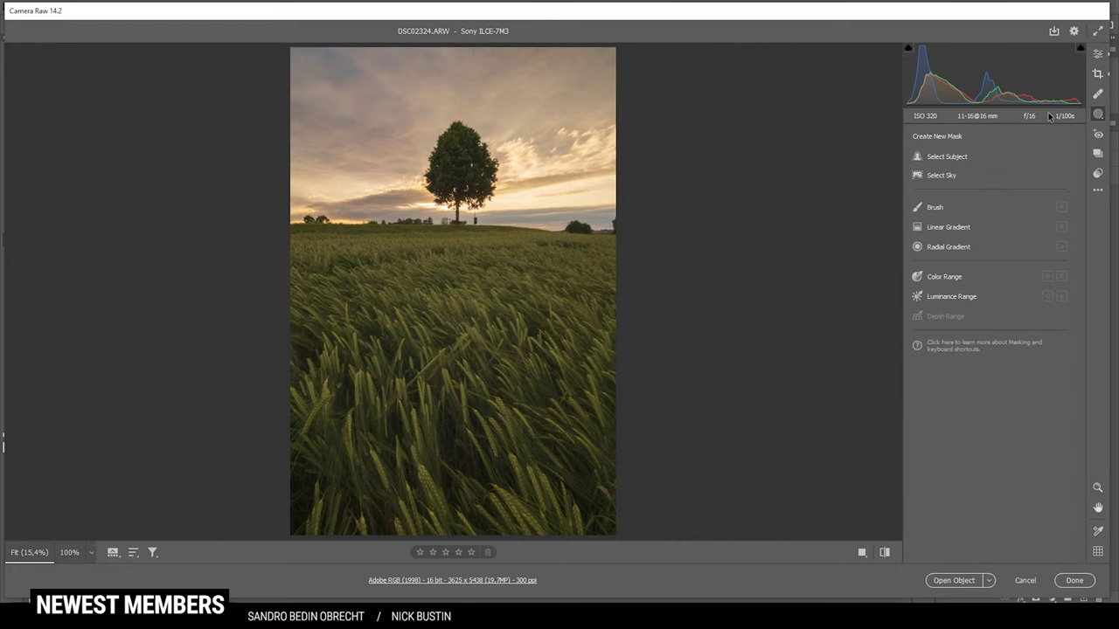
- Draw a sky-to-horizon linear gradient mask with Exposure -0.60, Contrast +52, Temperature -5
{"action": "left_click", "coordinate": [946, 229]}
{"action": "left_click_drag", "start_coordinate": [413, 83], "coordinate": [428, 238]}
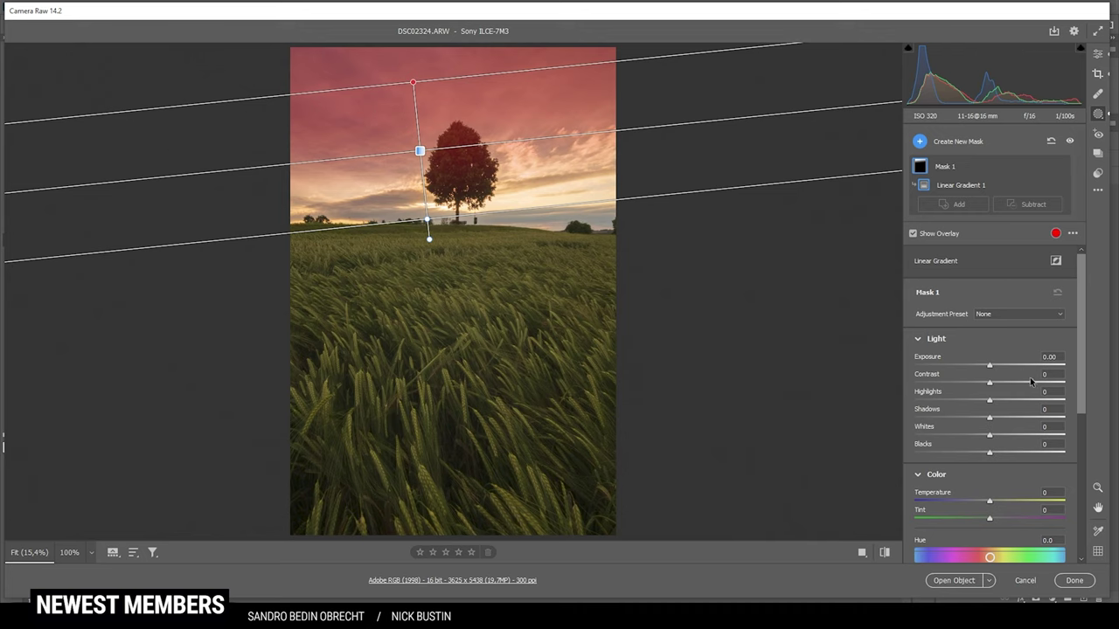
{"action": "left_click_drag", "start_coordinate": [990, 367], "coordinate": [1016, 368]}
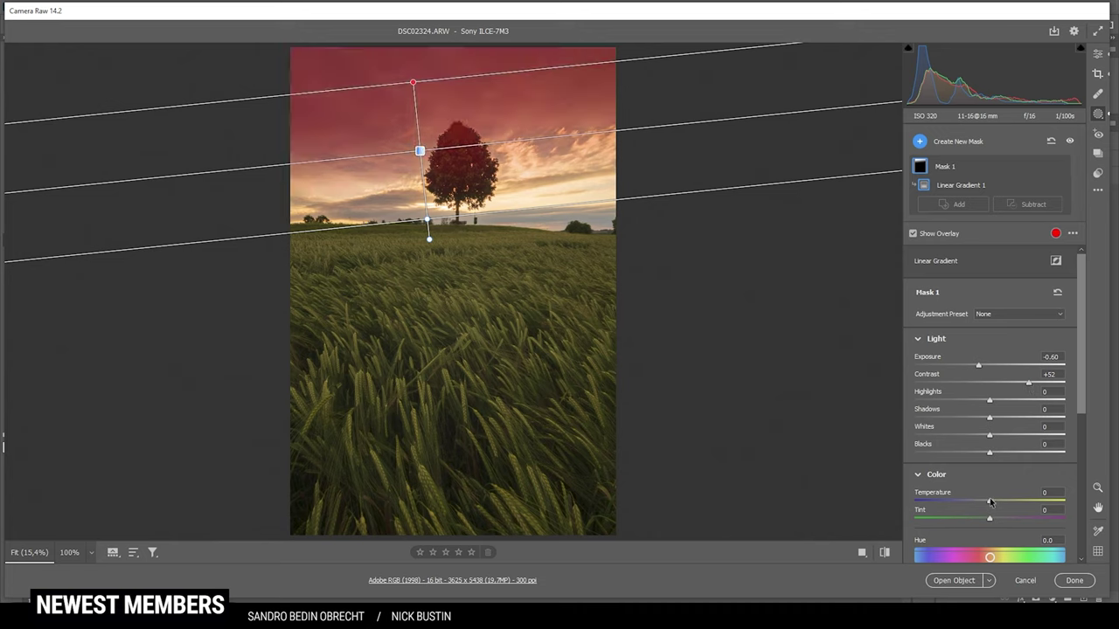
{"action": "left_click_drag", "start_coordinate": [988, 504], "coordinate": [984, 504]}
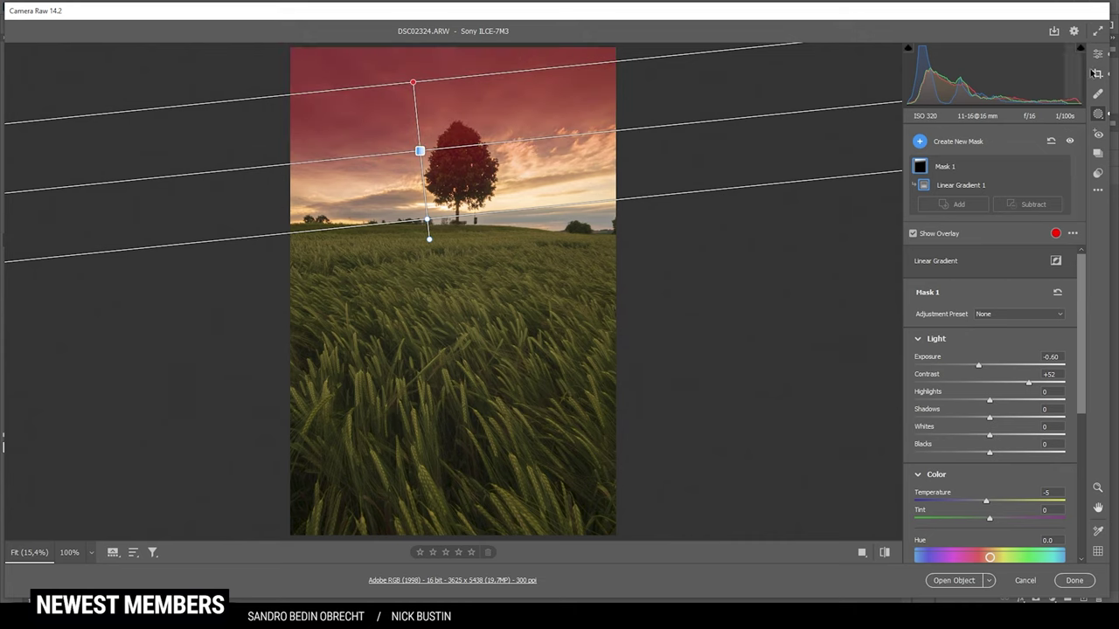
{"action": "left_click", "coordinate": [919, 141]}
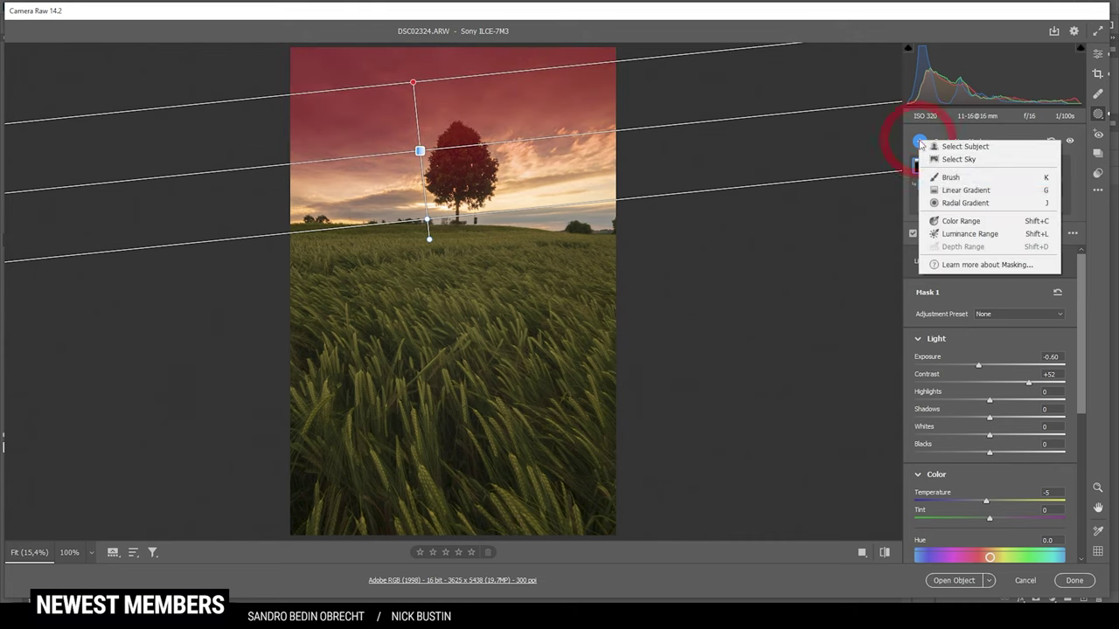
- Draw a second linear gradient across the upper sky with Contrast +52 and Shadows -31
{"action": "left_click", "coordinate": [972, 189]}
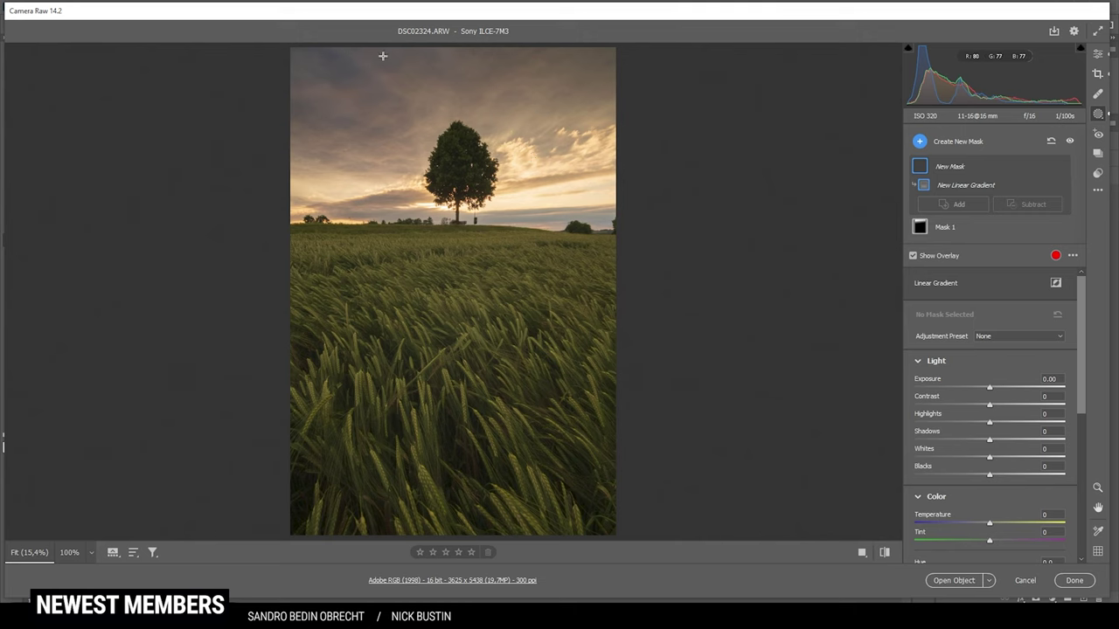
{"action": "left_click_drag", "start_coordinate": [383, 50], "coordinate": [401, 161]}
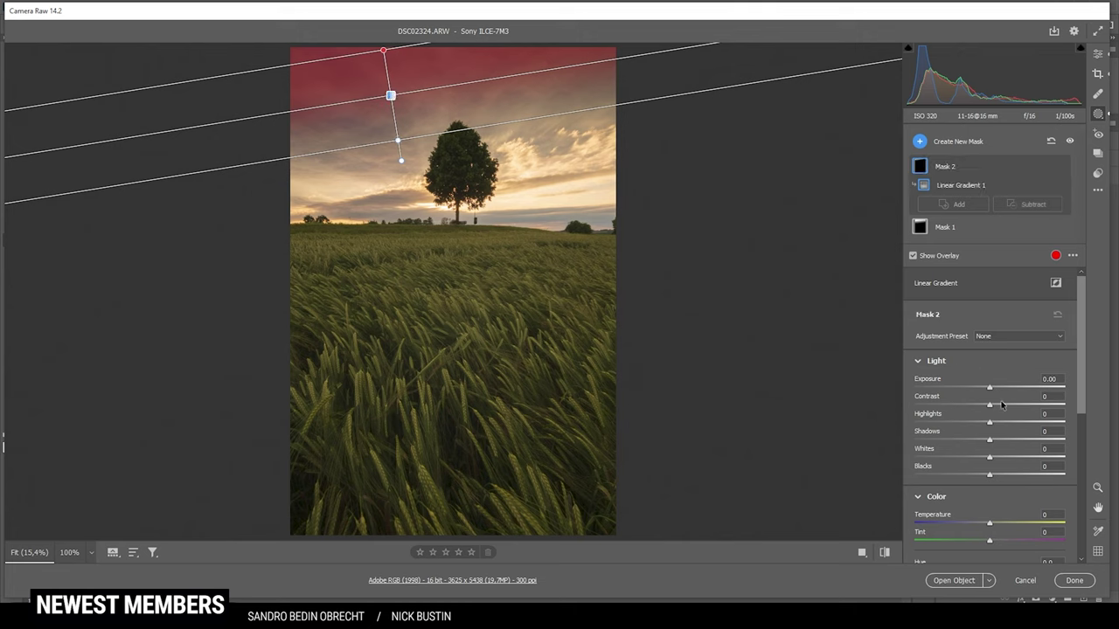
{"action": "left_click_drag", "start_coordinate": [990, 407], "coordinate": [1025, 415]}
{"action": "left_click_drag", "start_coordinate": [1028, 417], "coordinate": [1025, 411]}
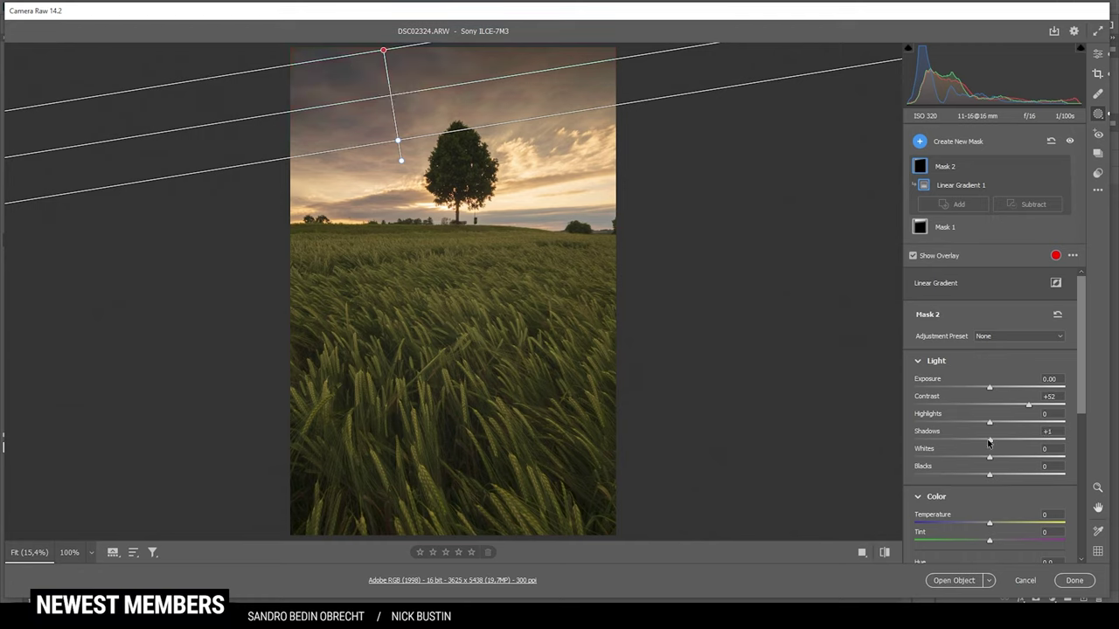
{"action": "left_click_drag", "start_coordinate": [989, 444], "coordinate": [969, 441]}
{"action": "left_click", "coordinate": [1098, 54]}
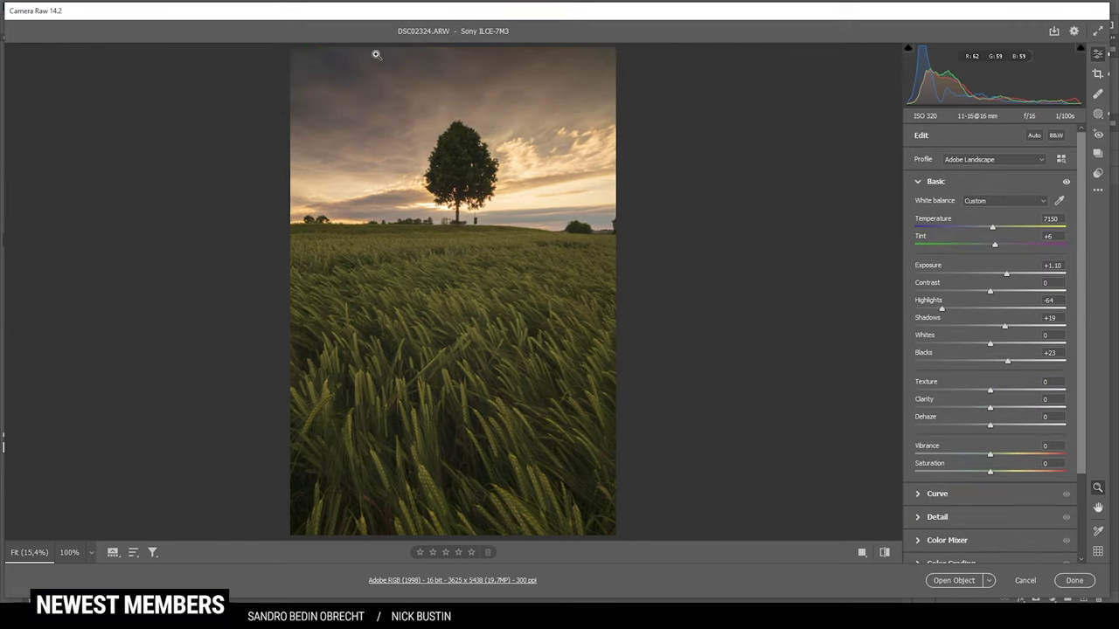
{"action": "left_click", "coordinate": [1098, 115]}
- Draw a linear gradient mask from the bottom of the field up toward the horizon
{"action": "left_click", "coordinate": [925, 146]}
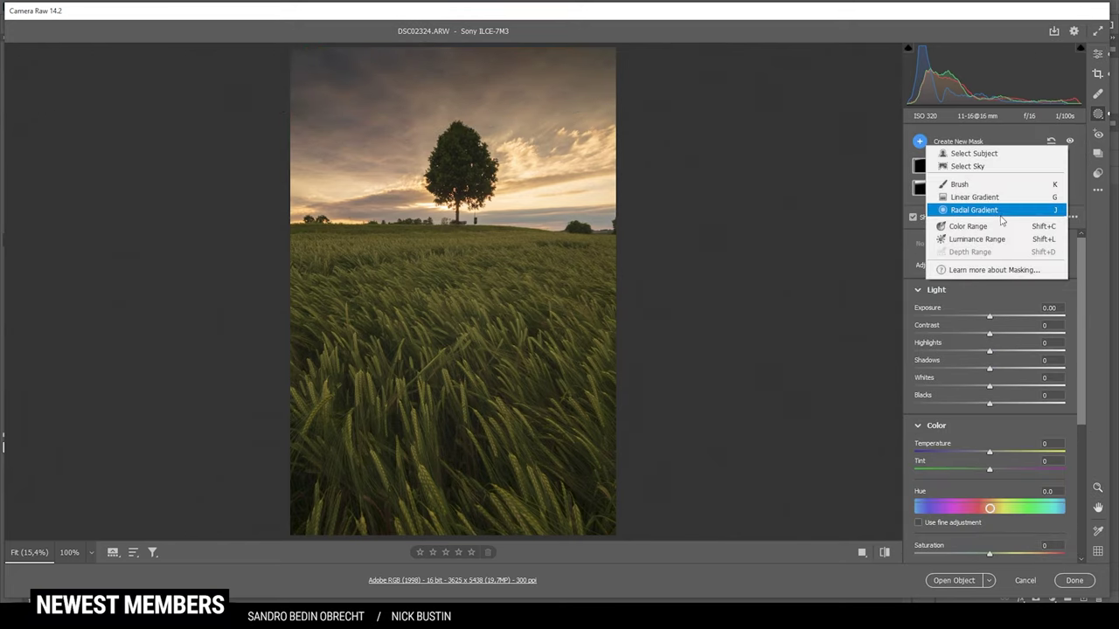
{"action": "left_click", "coordinate": [979, 195]}
{"action": "left_click_drag", "start_coordinate": [455, 362], "coordinate": [458, 329]}
{"action": "left_click_drag", "start_coordinate": [455, 277], "coordinate": [455, 263]}
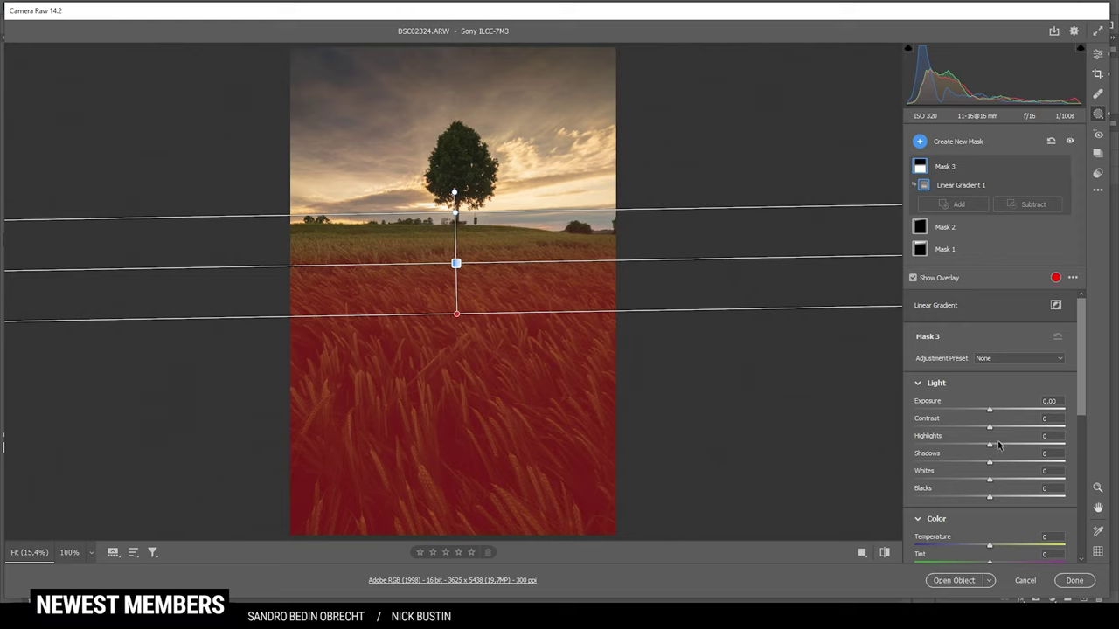
- Give the field mask Highlights +100, Shadows -25, Contrast +46, Texture +7 and Clarity +7
{"action": "left_click_drag", "start_coordinate": [991, 447], "coordinate": [1065, 446]}
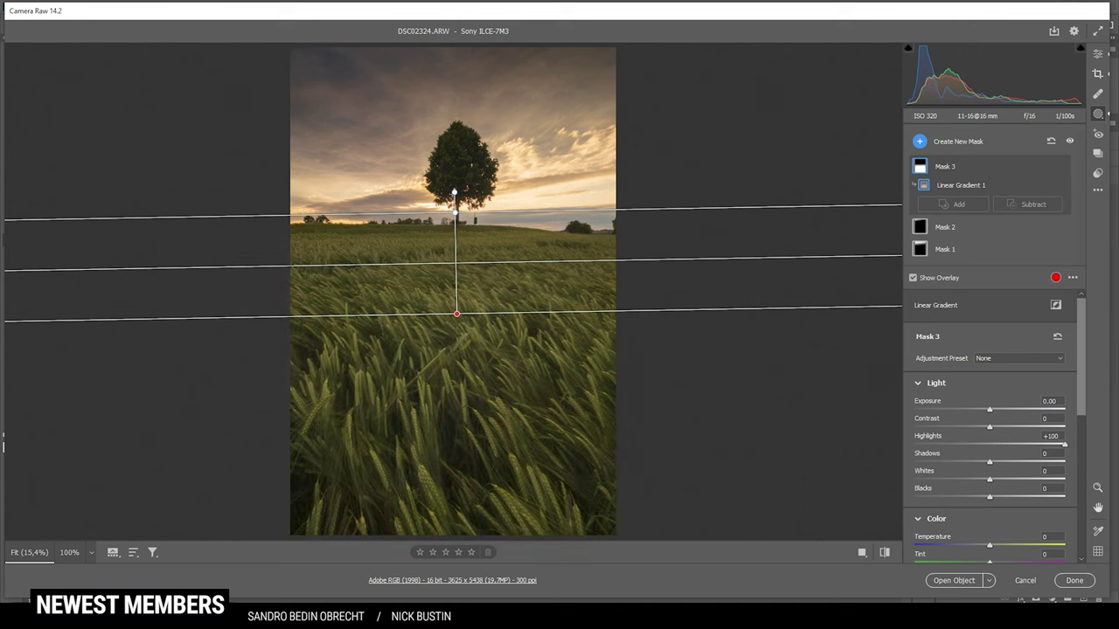
{"action": "mouse_move", "coordinate": [456, 263]}
{"action": "left_click_drag", "start_coordinate": [990, 465], "coordinate": [967, 459]}
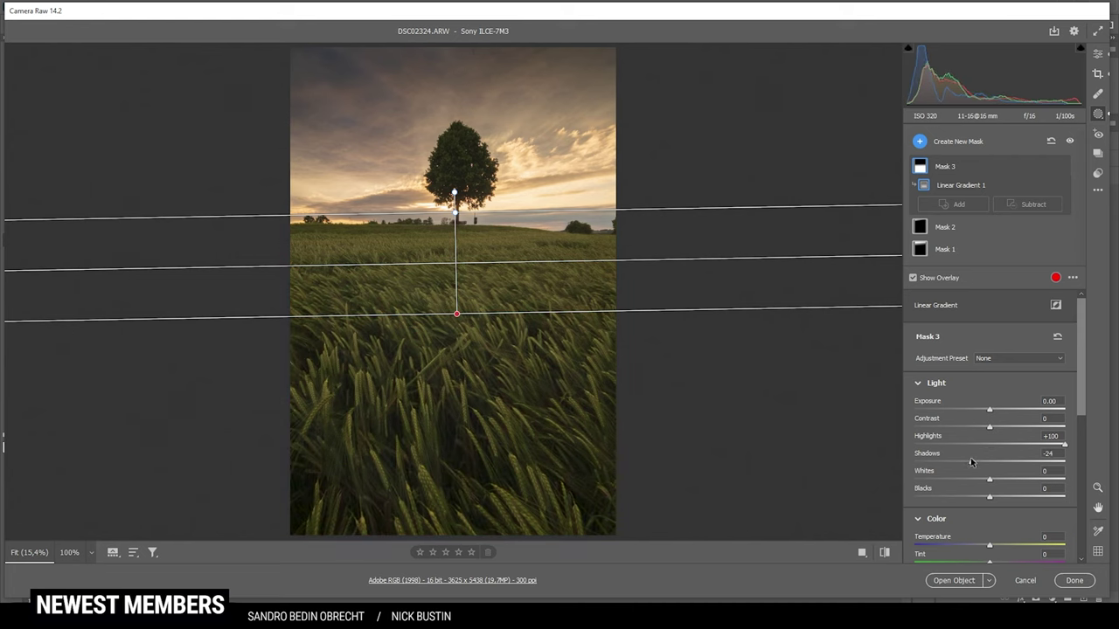
{"action": "left_click_drag", "start_coordinate": [970, 461], "coordinate": [1025, 433]}
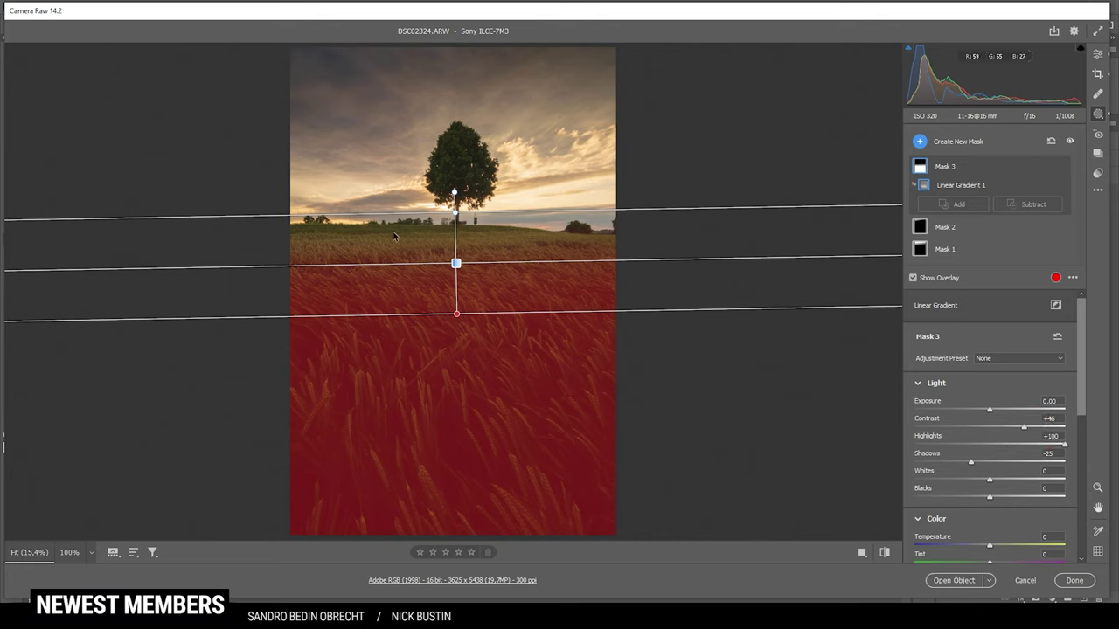
{"action": "scroll", "coordinate": [1023, 454], "scroll_direction": "down", "scroll_amount": 6}
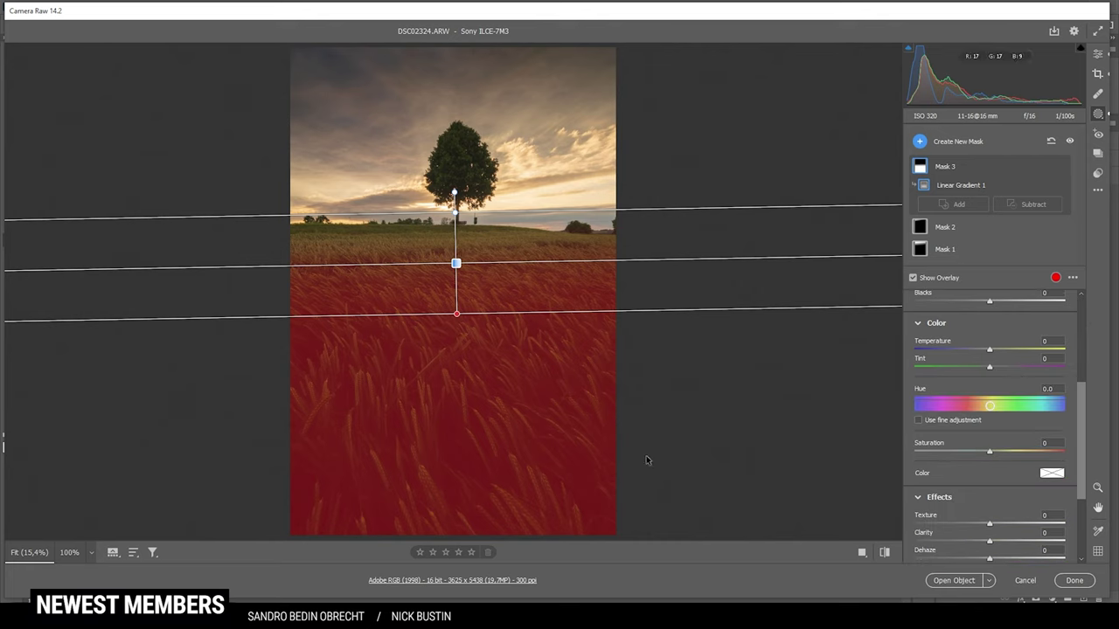
{"action": "scroll", "coordinate": [1036, 505], "scroll_direction": "down", "scroll_amount": 2}
{"action": "left_click_drag", "start_coordinate": [988, 469], "coordinate": [996, 471]}
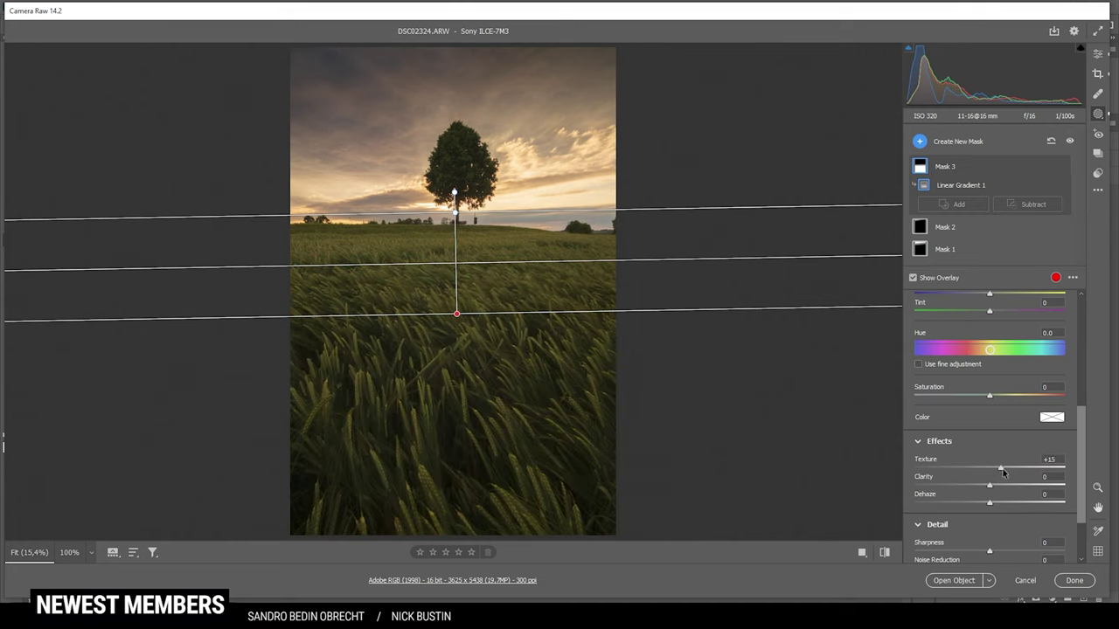
{"action": "left_click_drag", "start_coordinate": [1002, 473], "coordinate": [996, 487]}
{"action": "left_click_drag", "start_coordinate": [995, 487], "coordinate": [994, 488]}
{"action": "left_click", "coordinate": [1098, 53]}
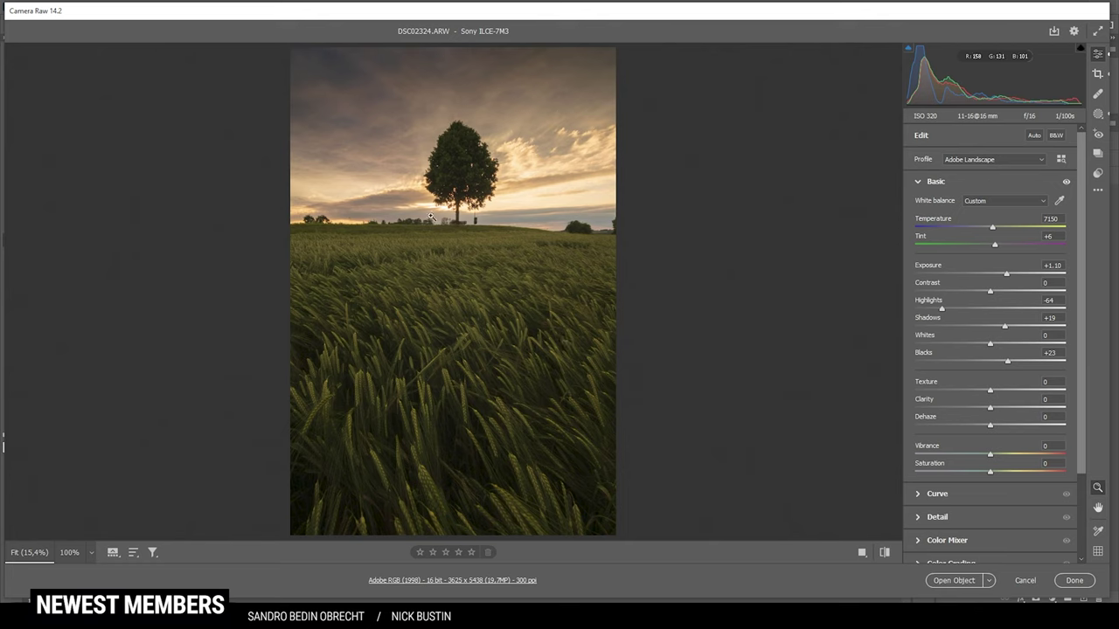
- Add a radial gradient mask ringing the tree's base on the horizon
{"action": "left_click", "coordinate": [1098, 114]}
{"action": "left_click", "coordinate": [920, 141]}
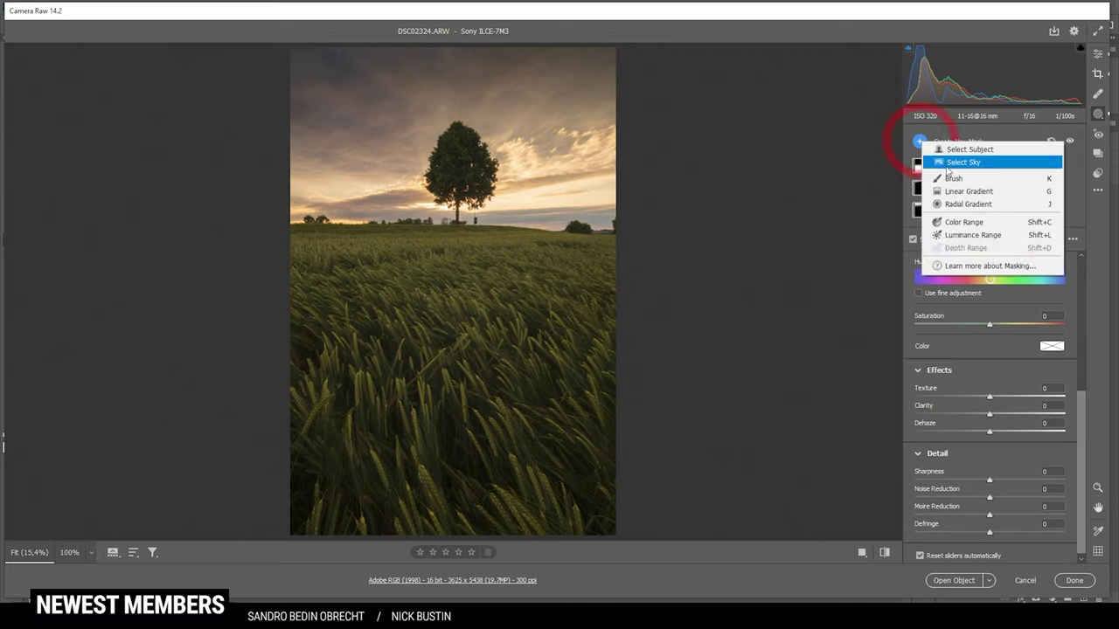
{"action": "left_click", "coordinate": [971, 206]}
{"action": "left_click_drag", "start_coordinate": [473, 204], "coordinate": [513, 212]}
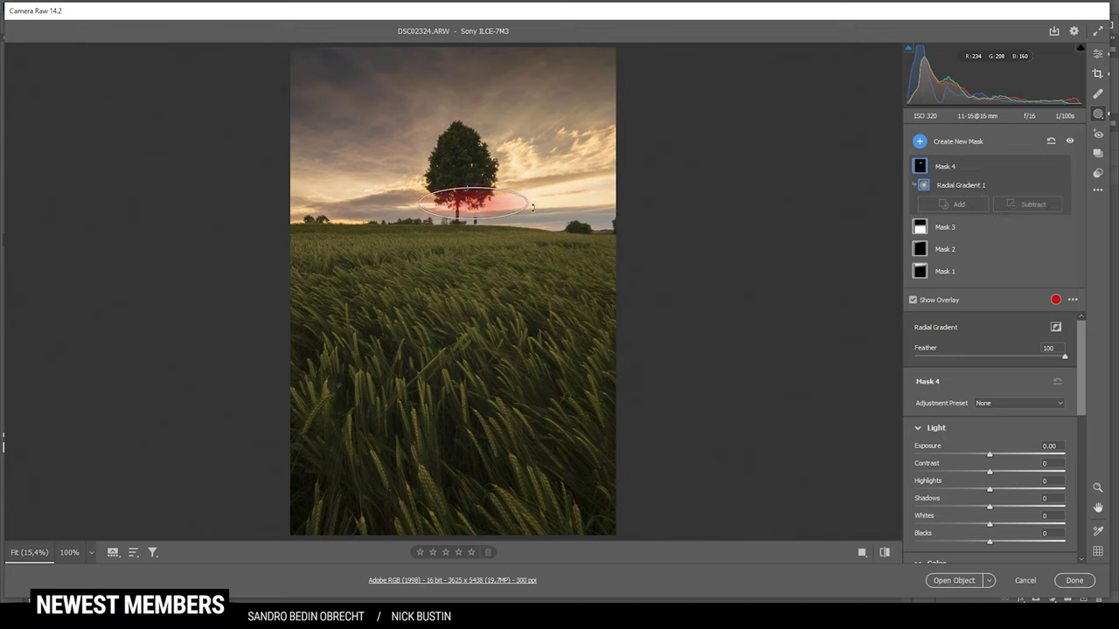
{"action": "left_click_drag", "start_coordinate": [495, 208], "coordinate": [490, 208]}
- Set the radial mask to Blacks +35, Saturation +23 and Dehaze -29
{"action": "scroll", "coordinate": [1023, 505], "scroll_direction": "down", "scroll_amount": 1}
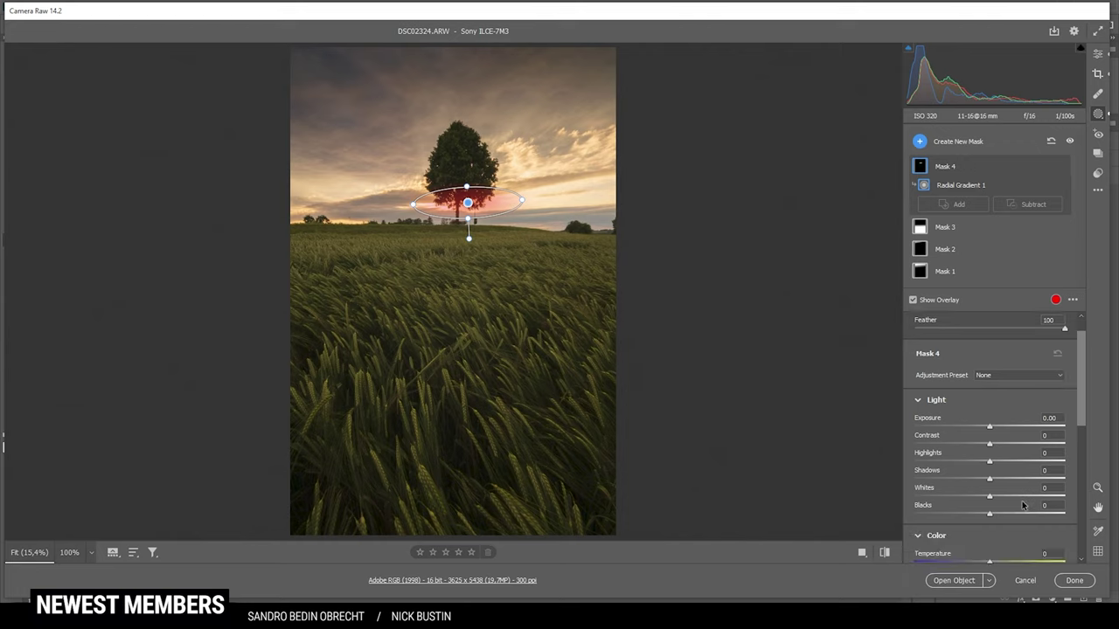
{"action": "left_click_drag", "start_coordinate": [997, 518], "coordinate": [1015, 516]}
{"action": "scroll", "coordinate": [1012, 506], "scroll_direction": "down", "scroll_amount": 3}
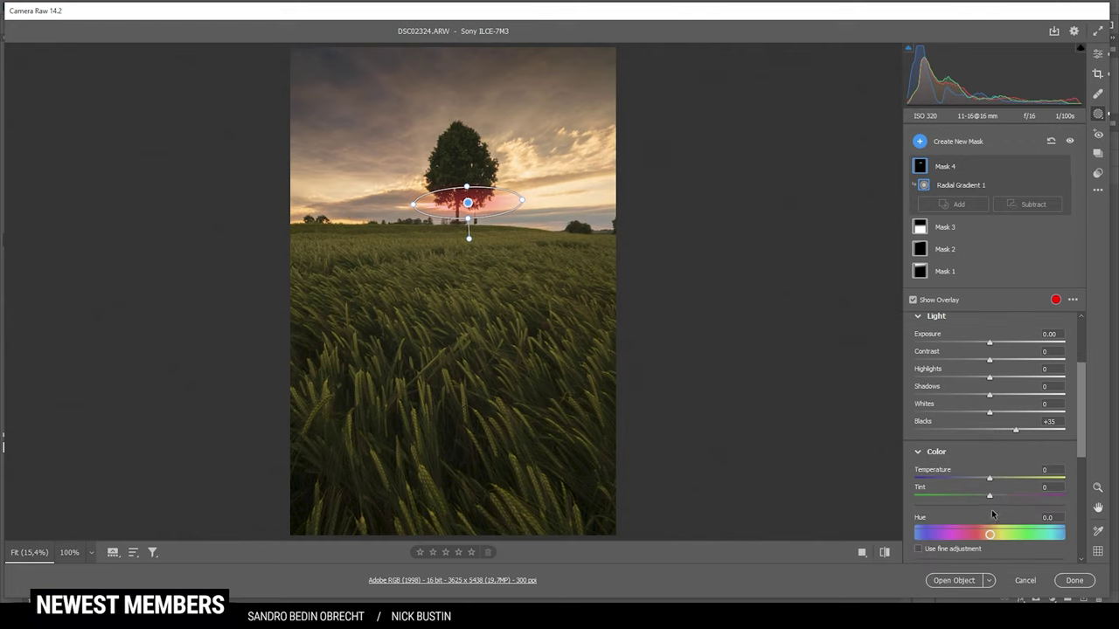
{"action": "scroll", "coordinate": [992, 515], "scroll_direction": "down", "scroll_amount": 2}
{"action": "left_click_drag", "start_coordinate": [991, 526], "coordinate": [1002, 525]}
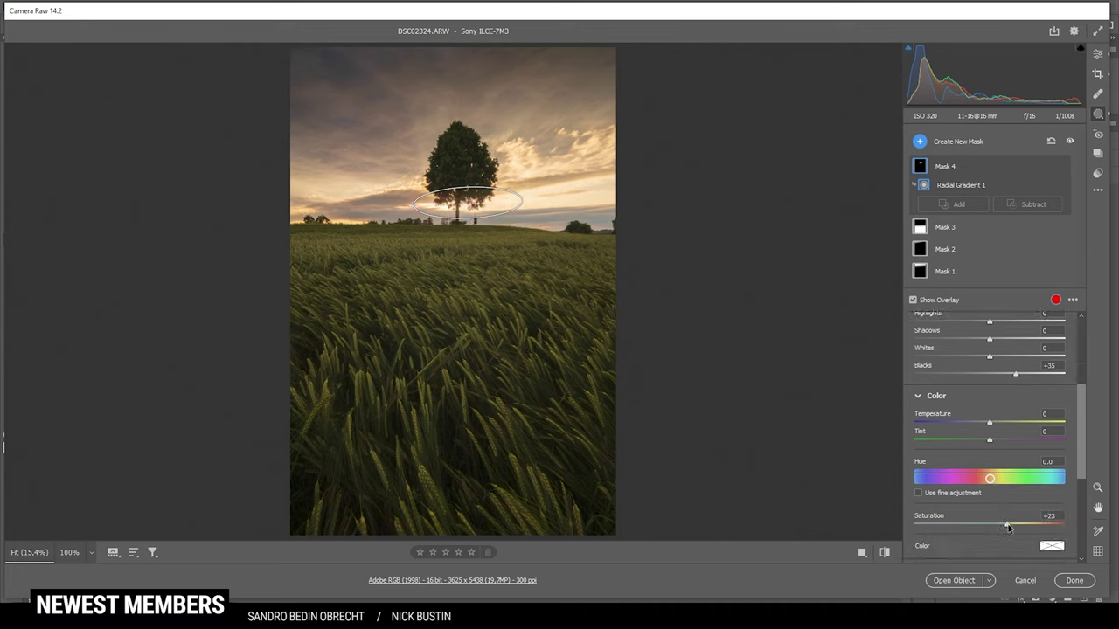
{"action": "left_click_drag", "start_coordinate": [1011, 523], "coordinate": [1007, 523]}
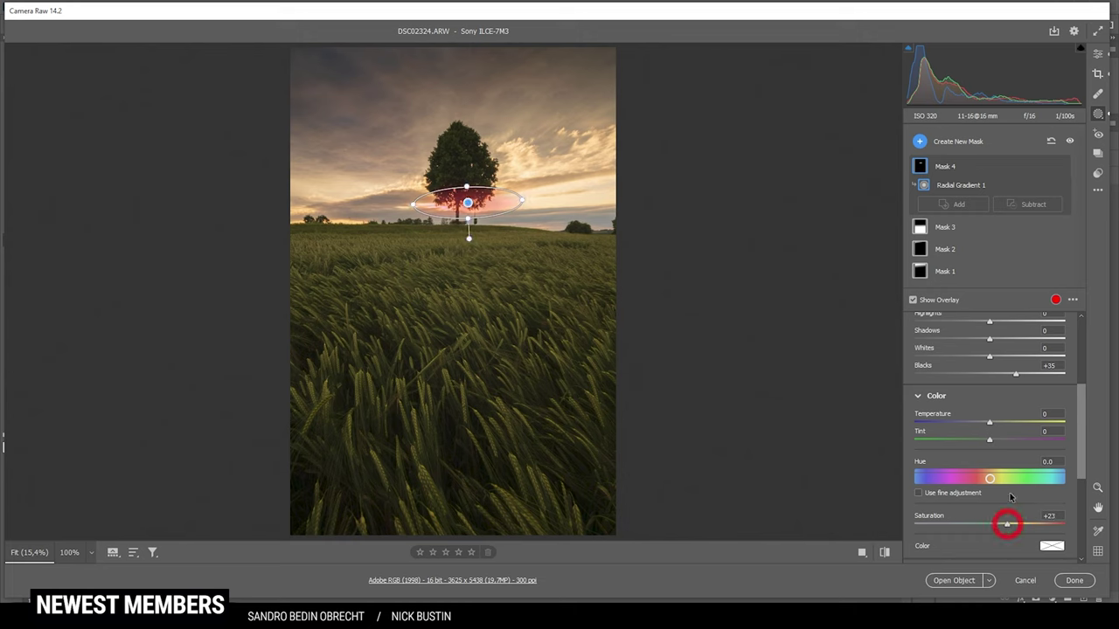
{"action": "scroll", "coordinate": [986, 472], "scroll_direction": "down", "scroll_amount": 6}
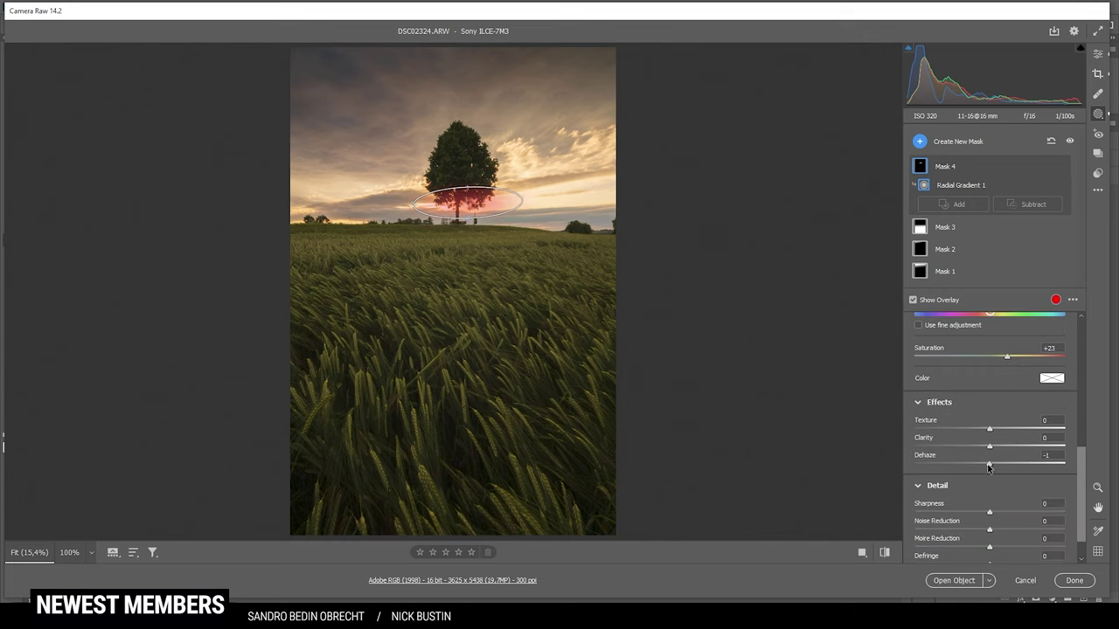
{"action": "left_click_drag", "start_coordinate": [989, 469], "coordinate": [986, 468]}
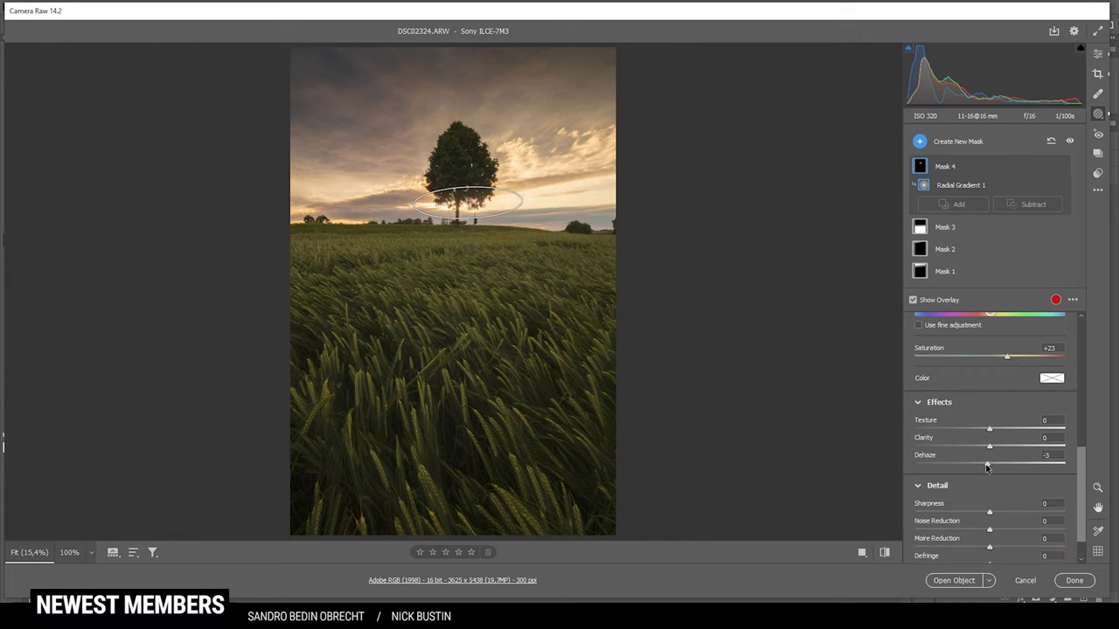
{"action": "left_click_drag", "start_coordinate": [976, 468], "coordinate": [968, 464]}
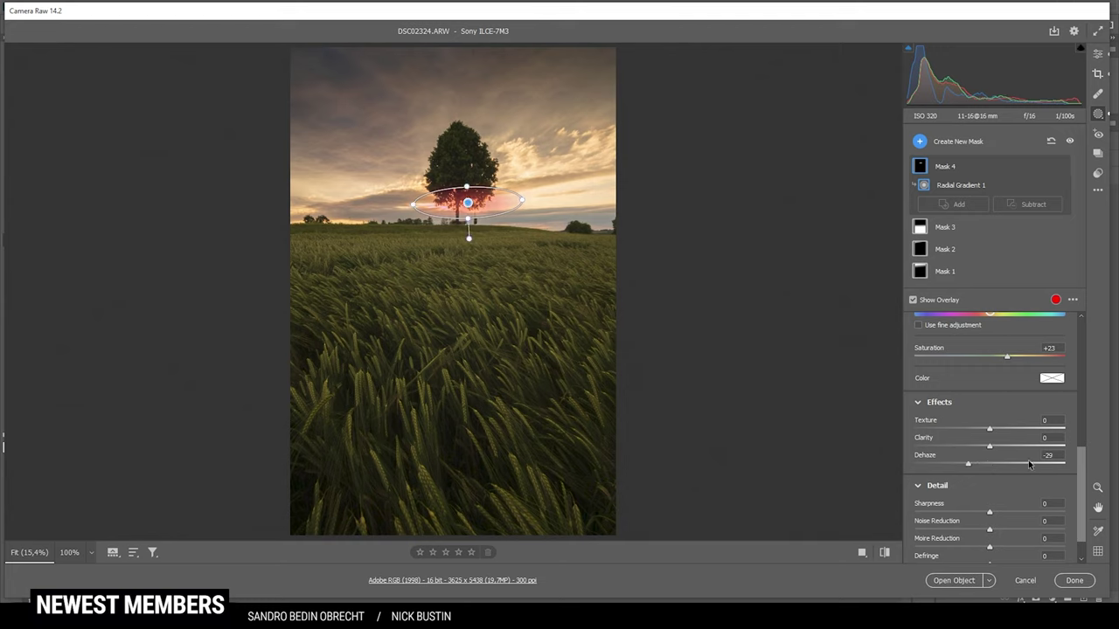
{"action": "left_click", "coordinate": [920, 141]}
{"action": "left_click", "coordinate": [982, 207]}
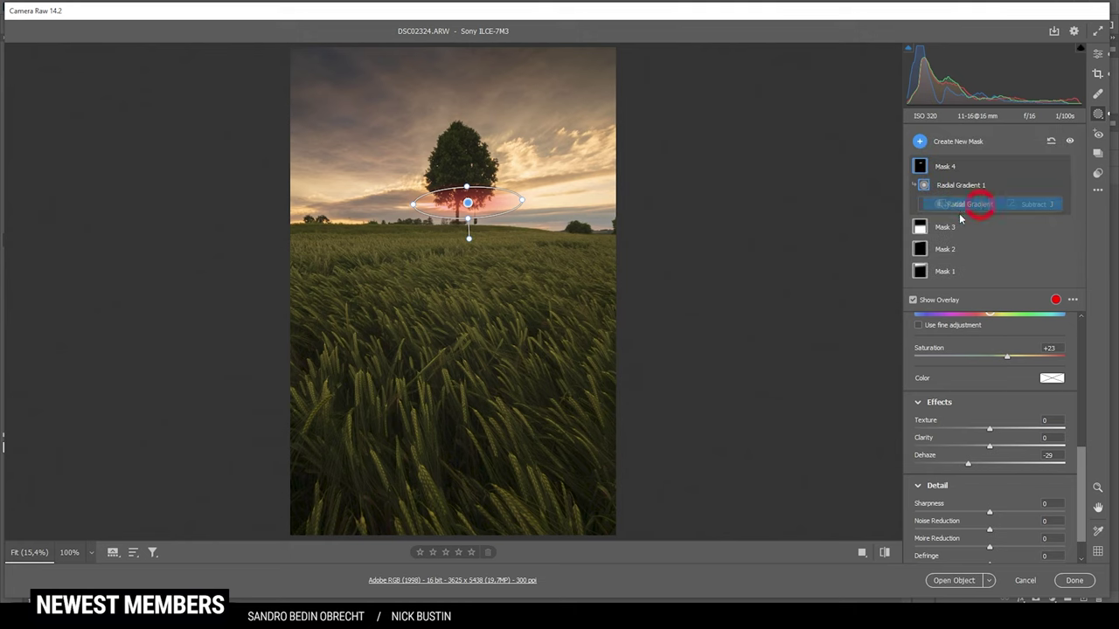
- Draw a flattened radial ellipse around the tree along the horizon with Dehaze -8
{"action": "left_click_drag", "start_coordinate": [540, 209], "coordinate": [609, 237]}
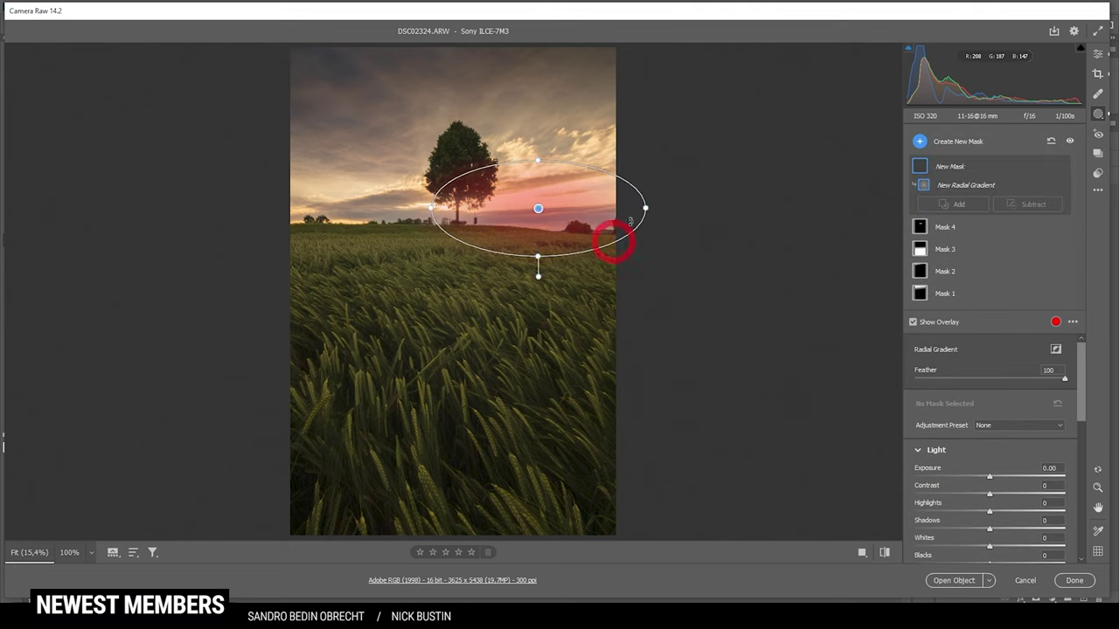
{"action": "left_click_drag", "start_coordinate": [536, 212], "coordinate": [475, 199]}
{"action": "left_click_drag", "start_coordinate": [473, 154], "coordinate": [469, 160]}
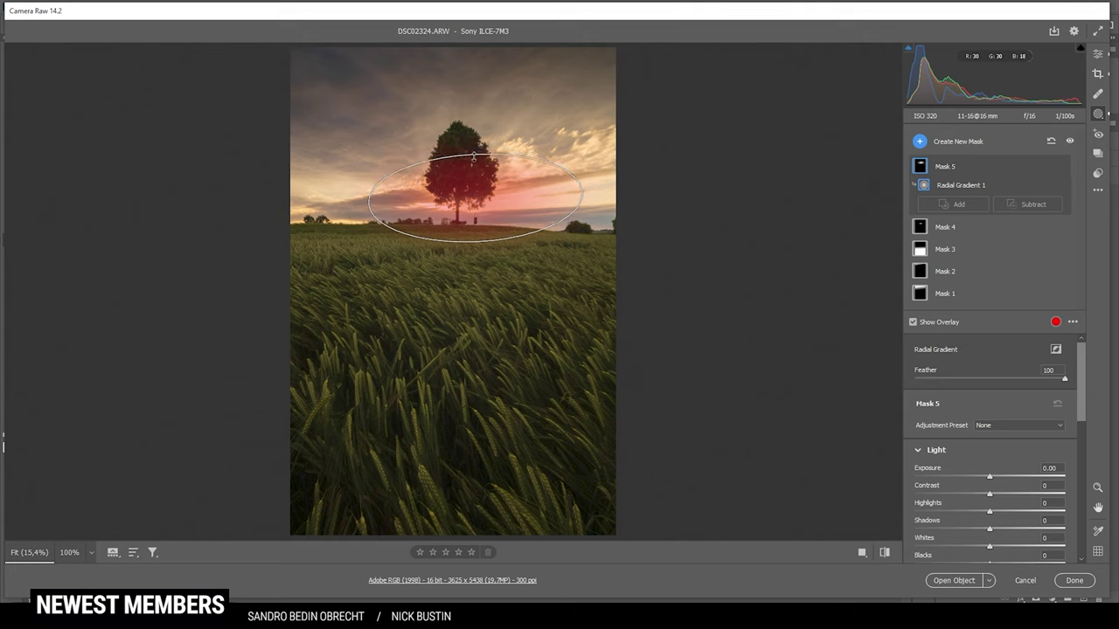
{"action": "scroll", "coordinate": [971, 364], "scroll_direction": "down", "scroll_amount": 3}
{"action": "scroll", "coordinate": [983, 510], "scroll_direction": "down", "scroll_amount": 4}
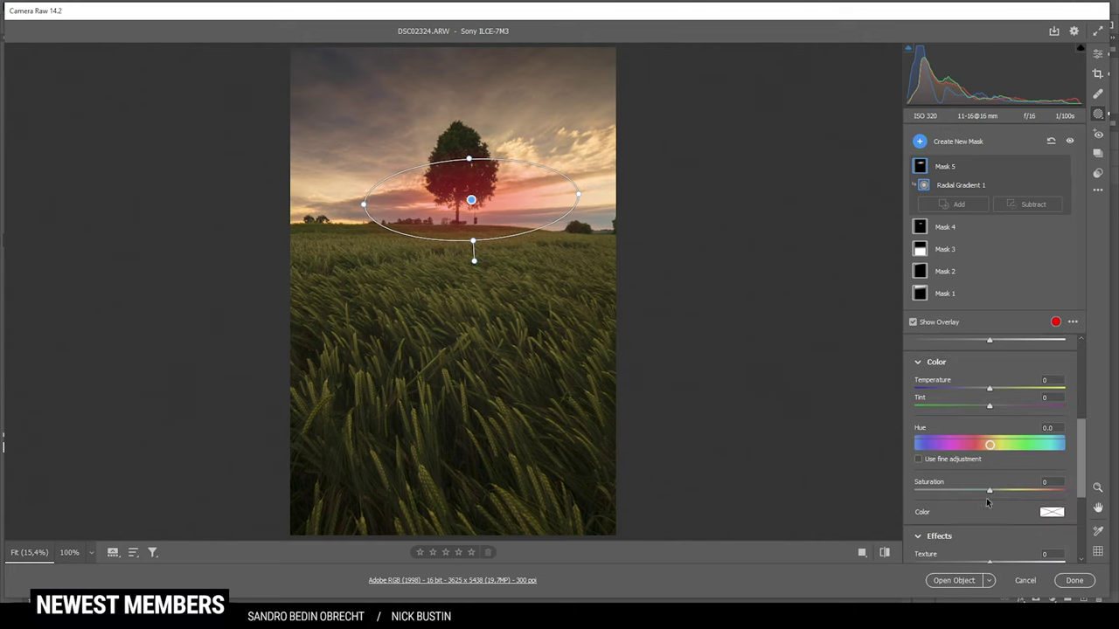
{"action": "left_click_drag", "start_coordinate": [989, 543], "coordinate": [977, 541]}
{"action": "left_click", "coordinate": [1098, 54]}
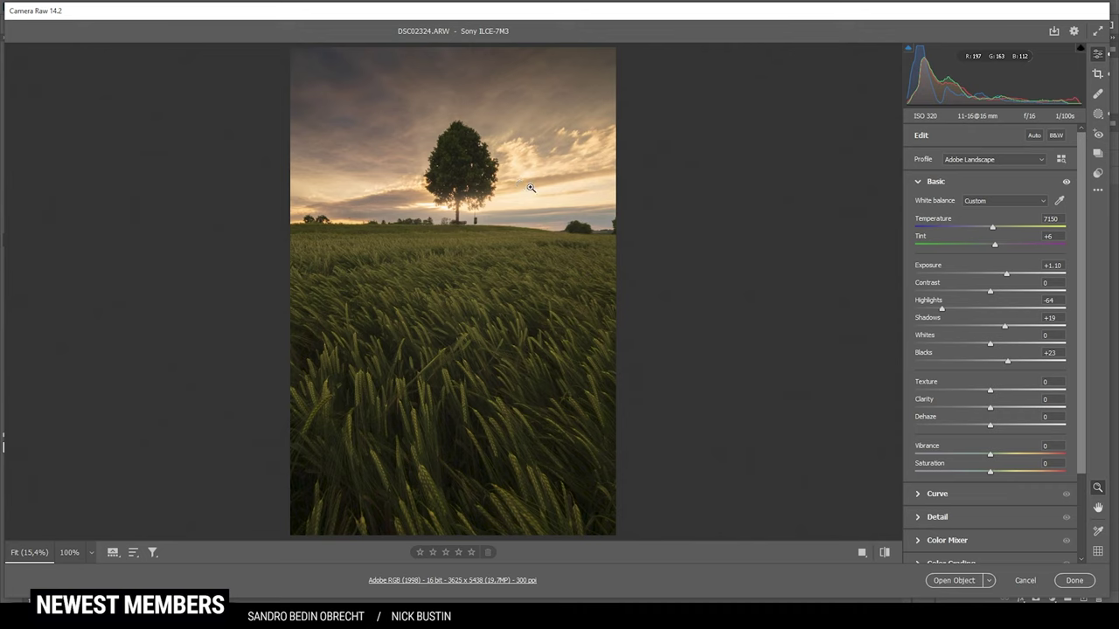
{"action": "left_click", "coordinate": [1098, 115]}
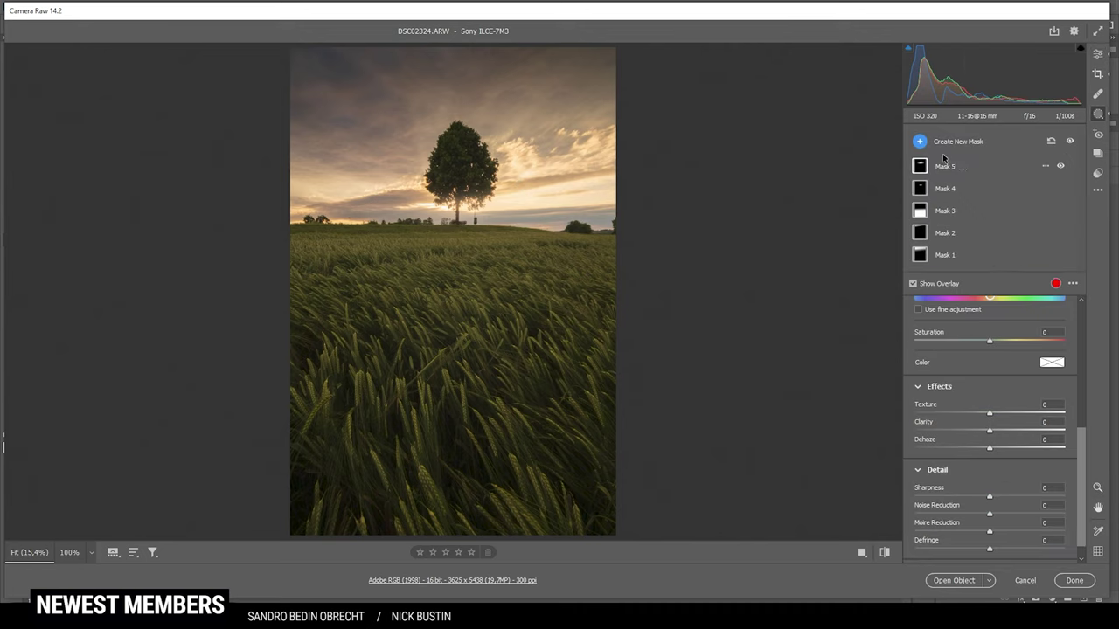
{"action": "left_click", "coordinate": [946, 142]}
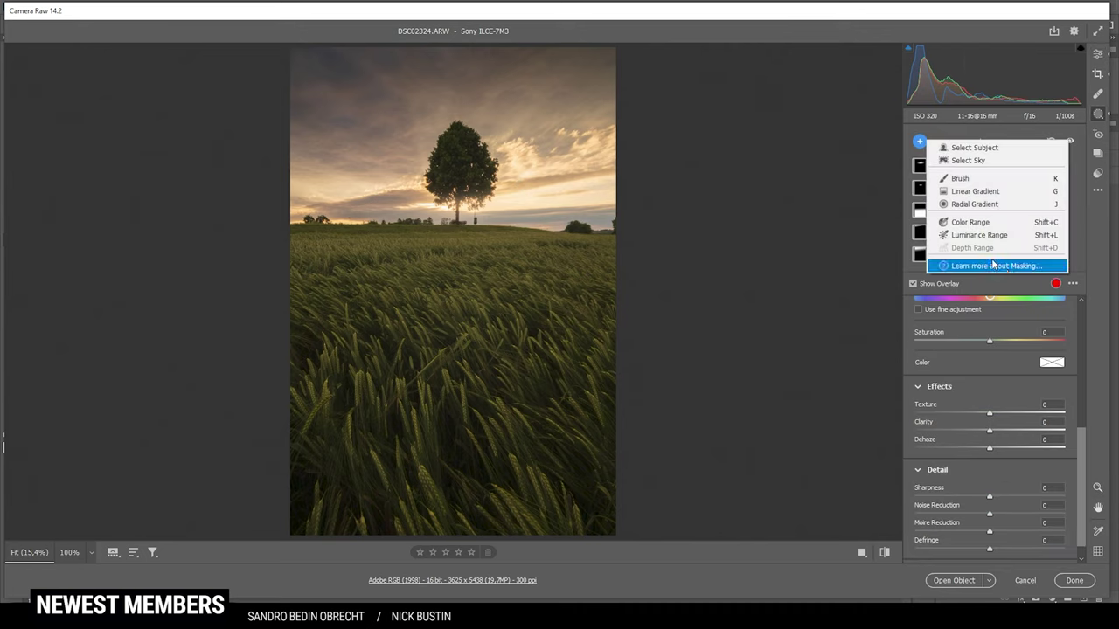
- Create an inverted Select Sky mask over the field and brush the horizon out of it
{"action": "left_click", "coordinate": [994, 193]}
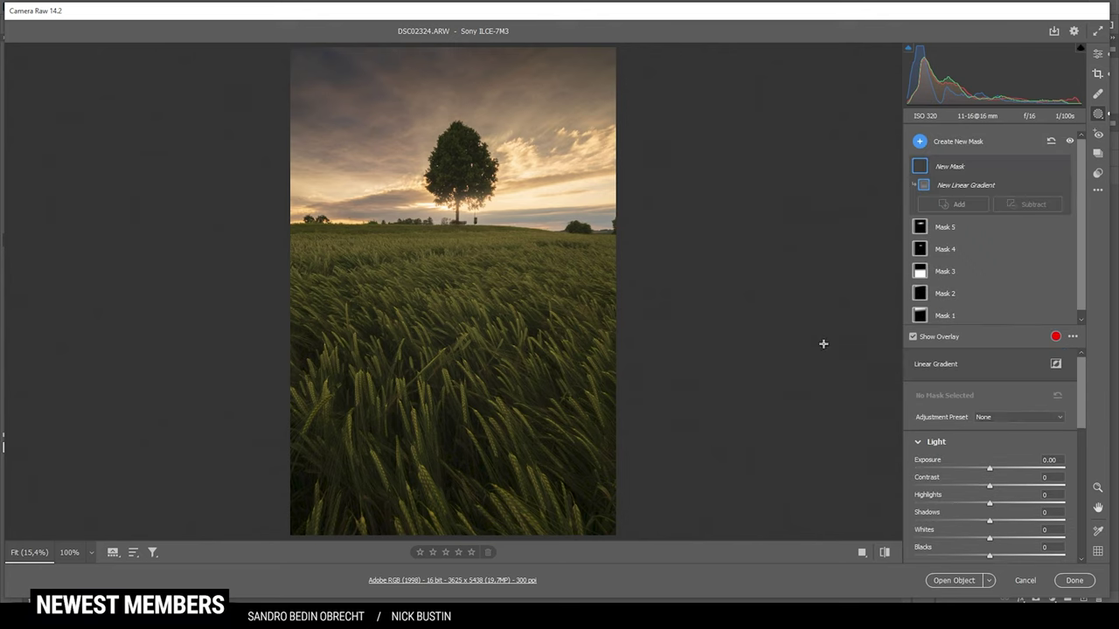
{"action": "left_click", "coordinate": [924, 142]}
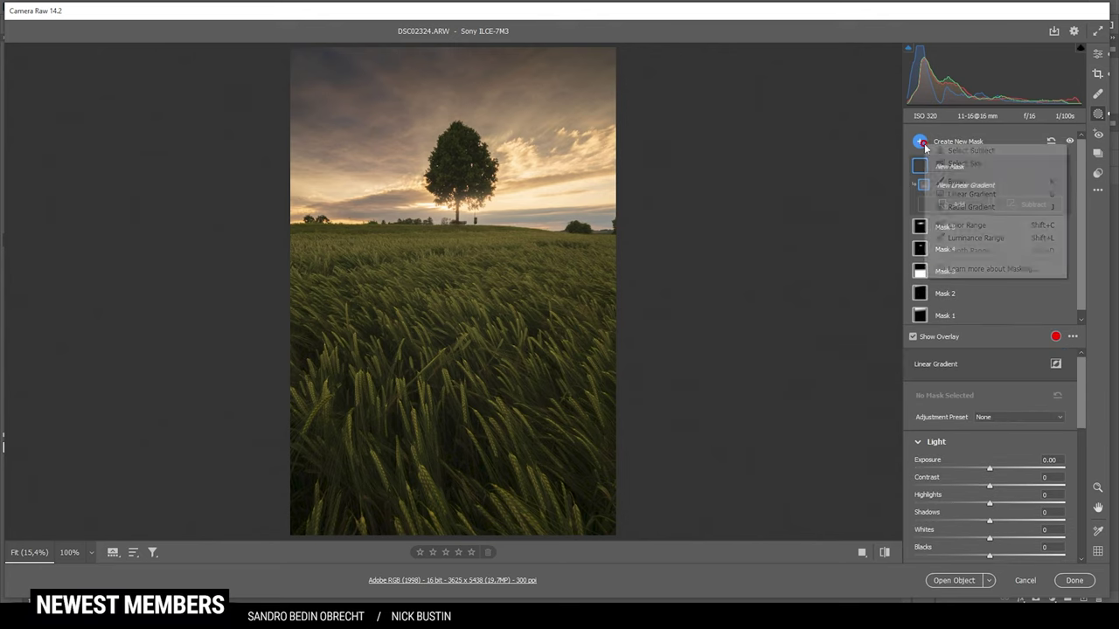
{"action": "left_click", "coordinate": [962, 166]}
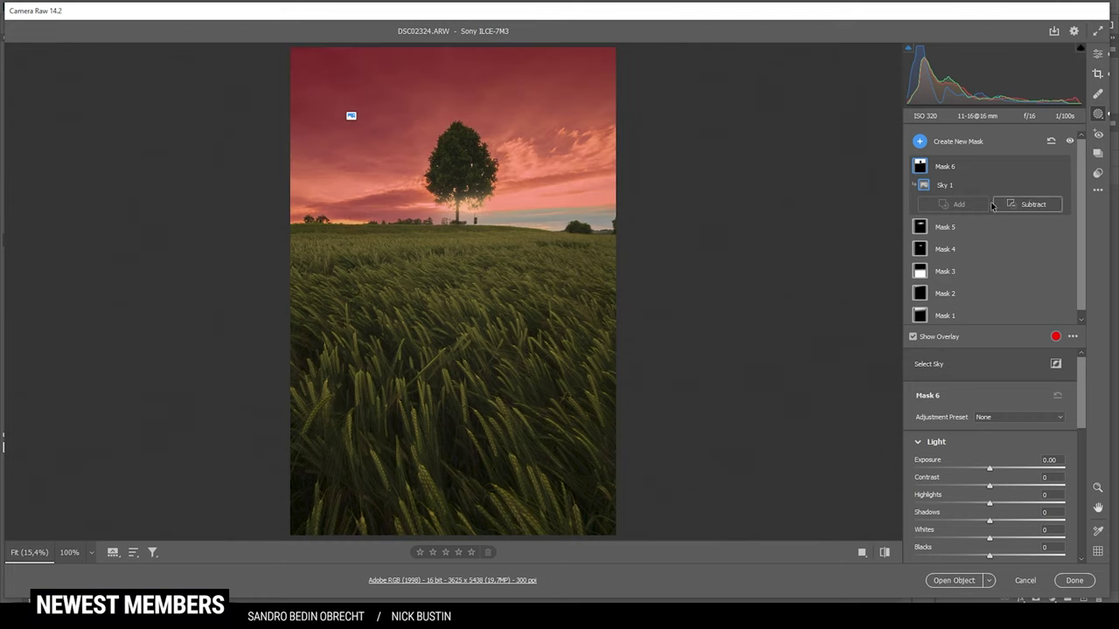
{"action": "left_click", "coordinate": [1057, 365]}
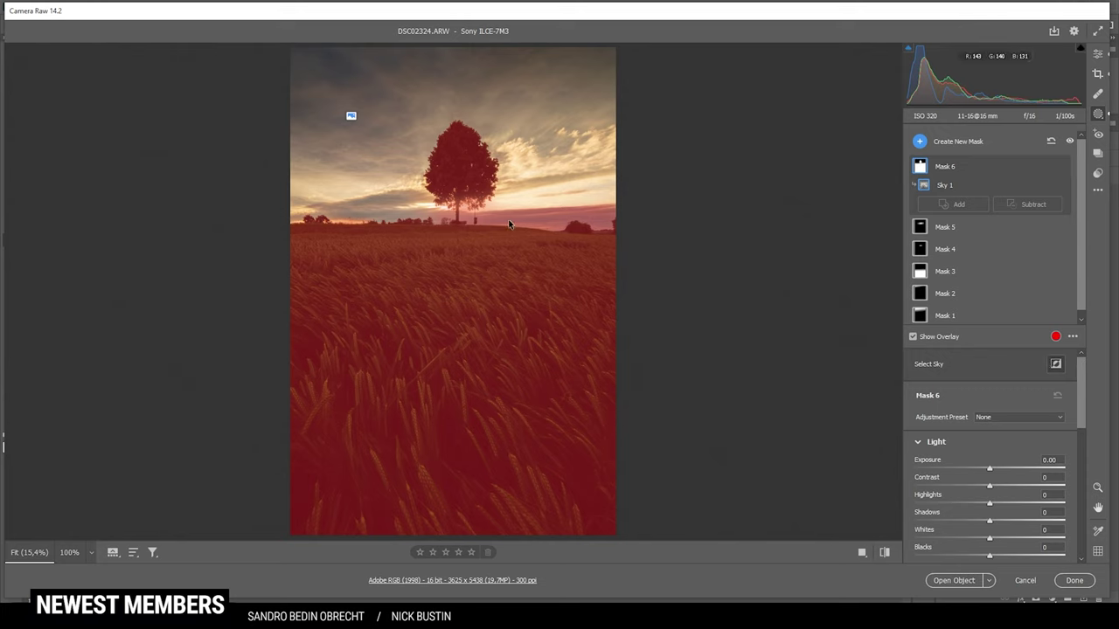
{"action": "left_click", "coordinate": [1041, 205]}
{"action": "left_click", "coordinate": [1033, 244]}
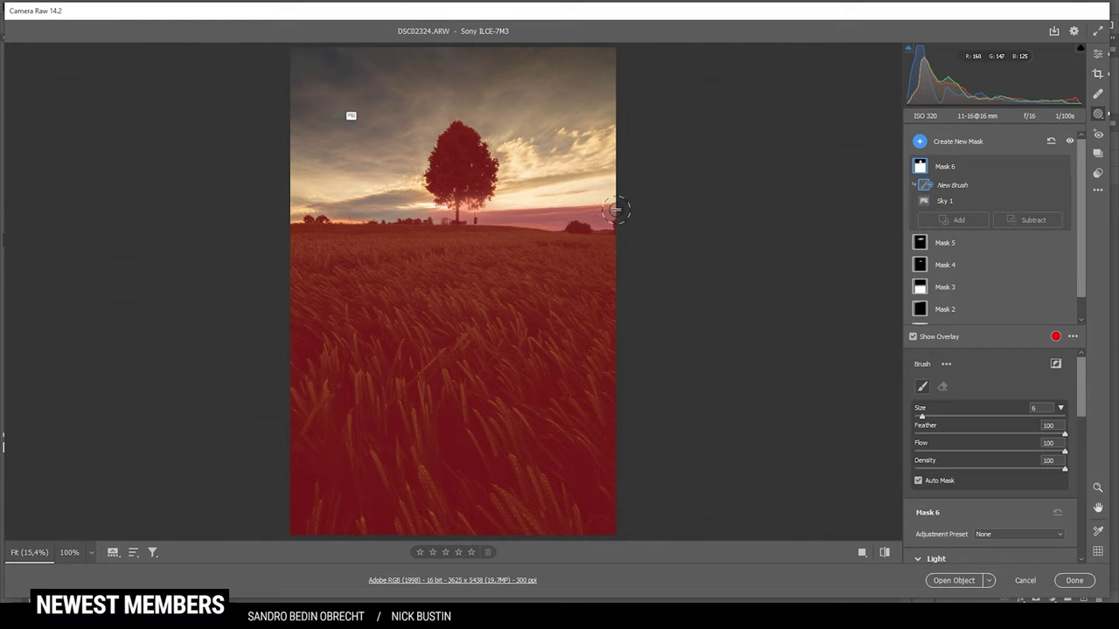
{"action": "mouse_move", "coordinate": [551, 213]}
{"action": "left_mouse_down"}
{"action": "mouse_move", "coordinate": [514, 207]}
{"action": "mouse_move", "coordinate": [626, 218]}
{"action": "mouse_move", "coordinate": [295, 207]}
{"action": "mouse_move", "coordinate": [384, 211]}
{"action": "mouse_move", "coordinate": [302, 215]}
{"action": "left_mouse_up"}
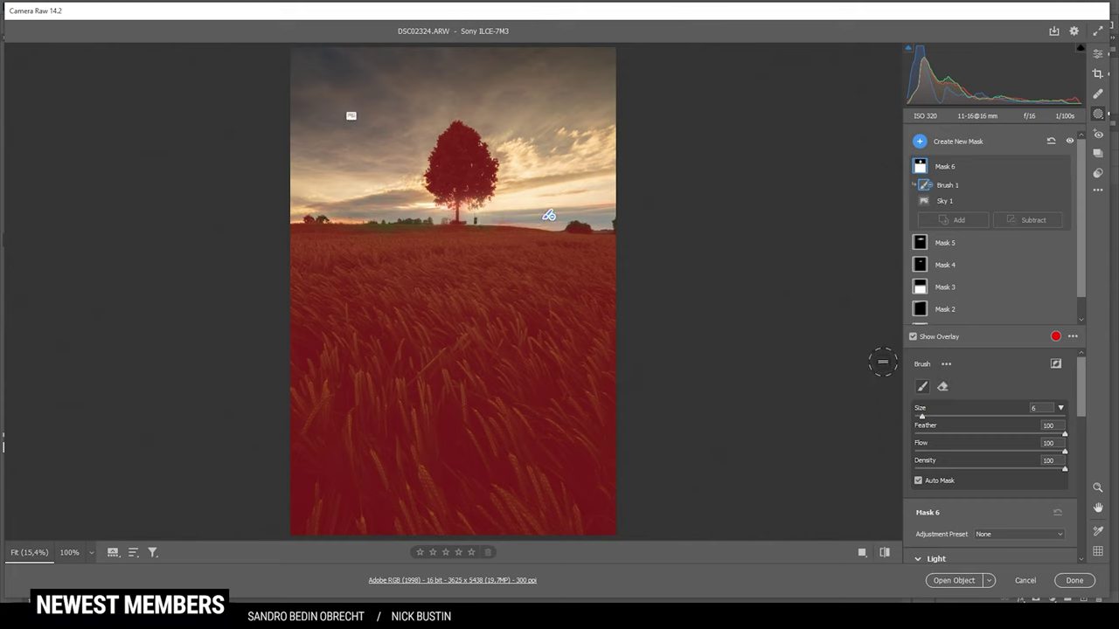
- Raise the field mask's Whites to +69
{"action": "scroll", "coordinate": [1001, 437], "scroll_direction": "down", "scroll_amount": 4}
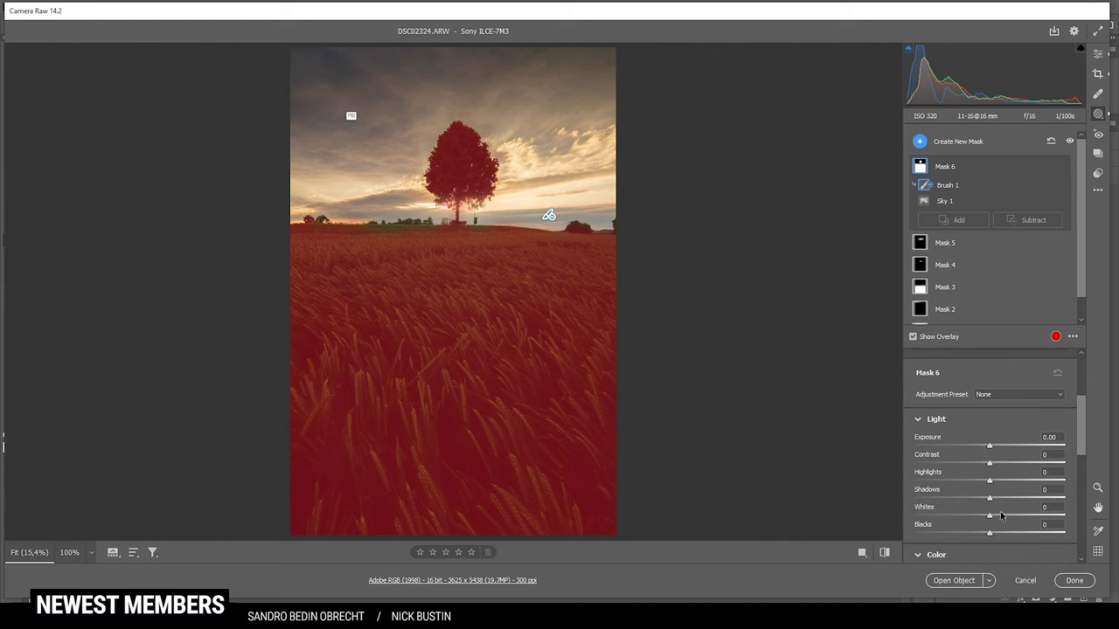
{"action": "left_click_drag", "start_coordinate": [993, 519], "coordinate": [1052, 518]}
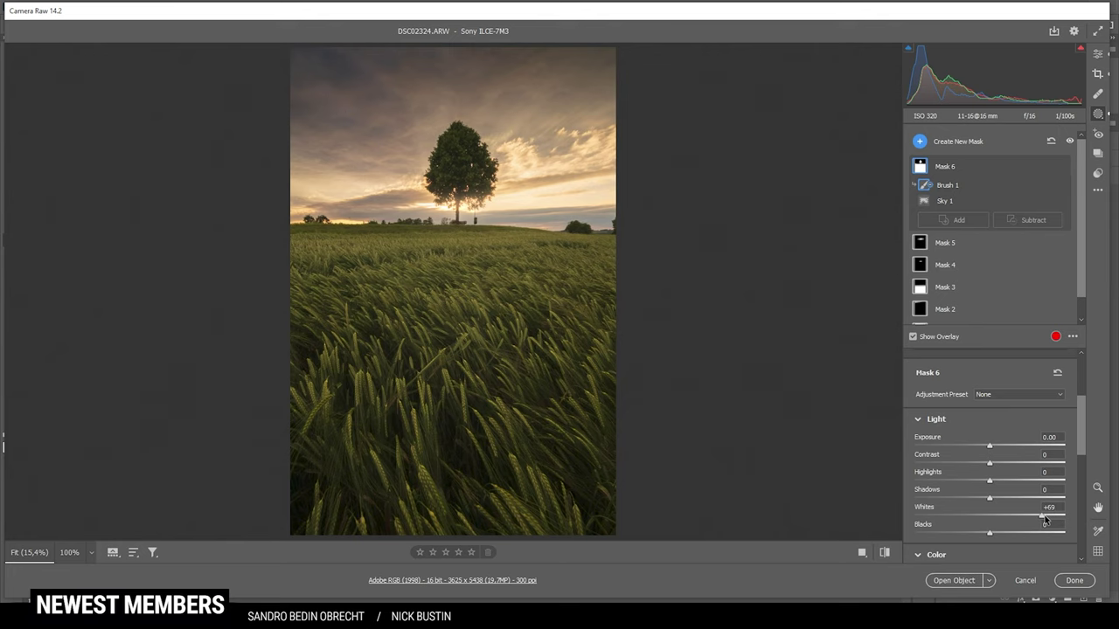
{"action": "left_click_drag", "start_coordinate": [1046, 519], "coordinate": [1046, 521]}
{"action": "left_click", "coordinate": [1099, 54]}
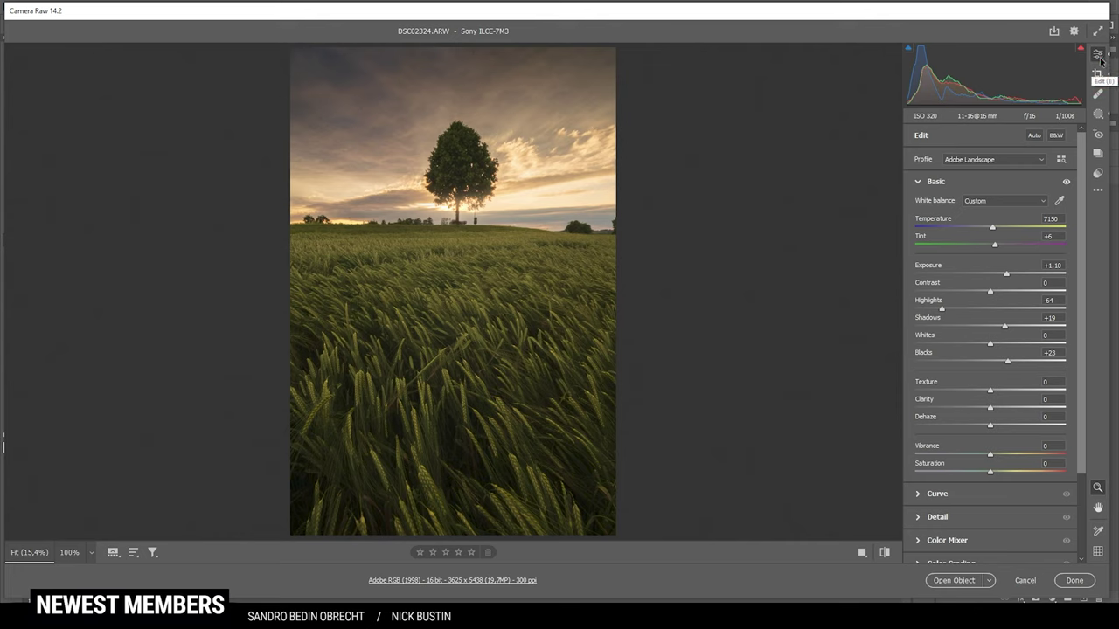
- Create another inverted Select Sky mask and brush the horizon strip and lower tree out
{"action": "left_click", "coordinate": [1098, 115]}
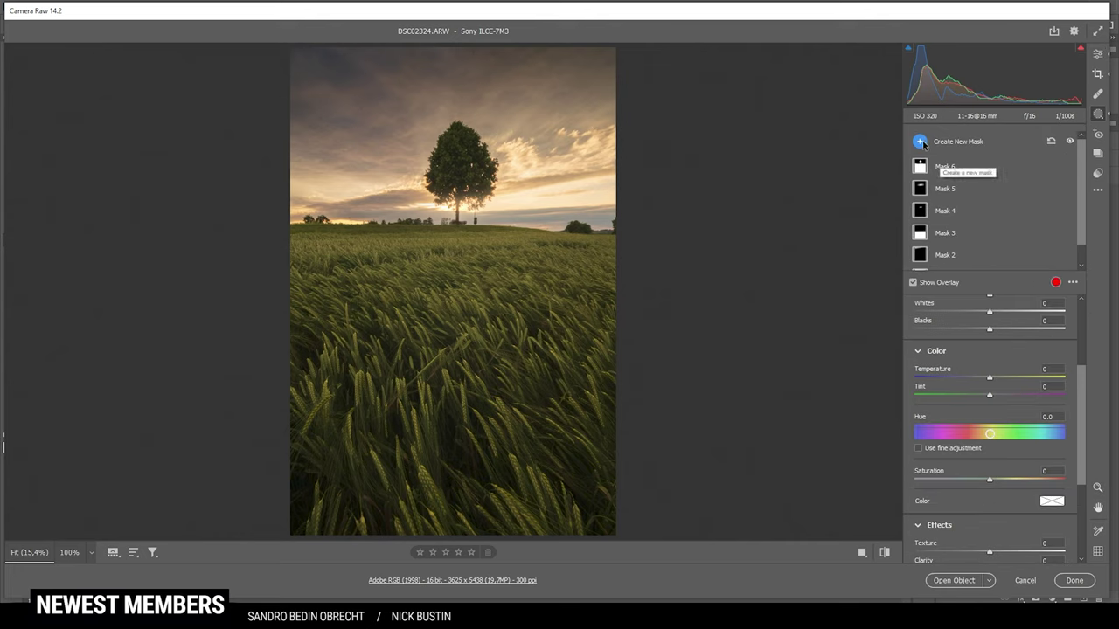
{"action": "left_click", "coordinate": [920, 141]}
{"action": "left_click", "coordinate": [975, 163]}
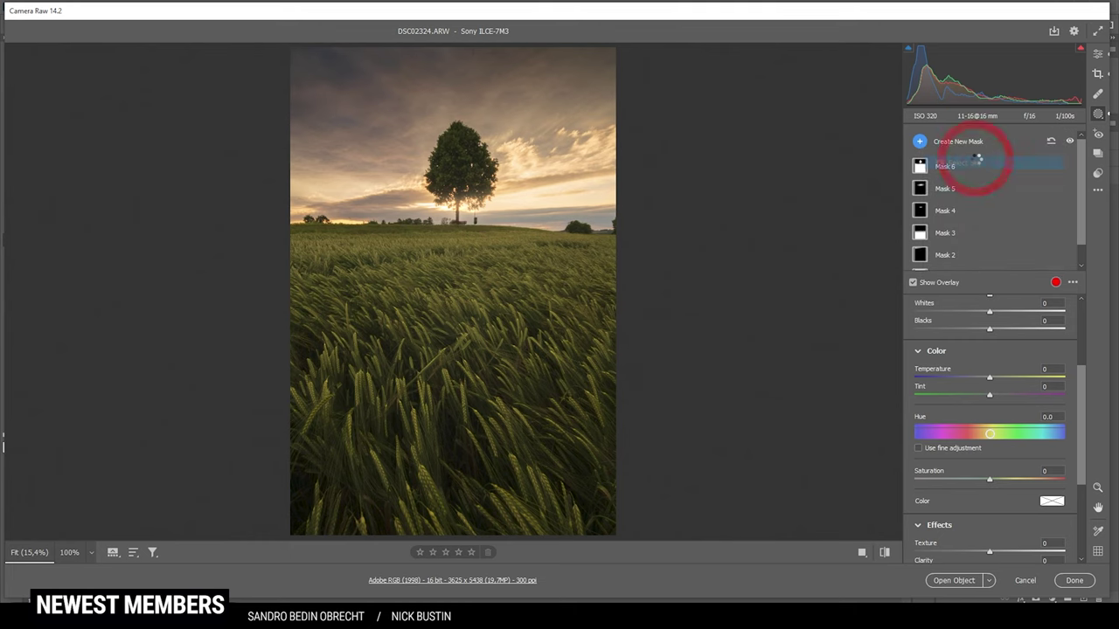
{"action": "left_click", "coordinate": [1056, 366]}
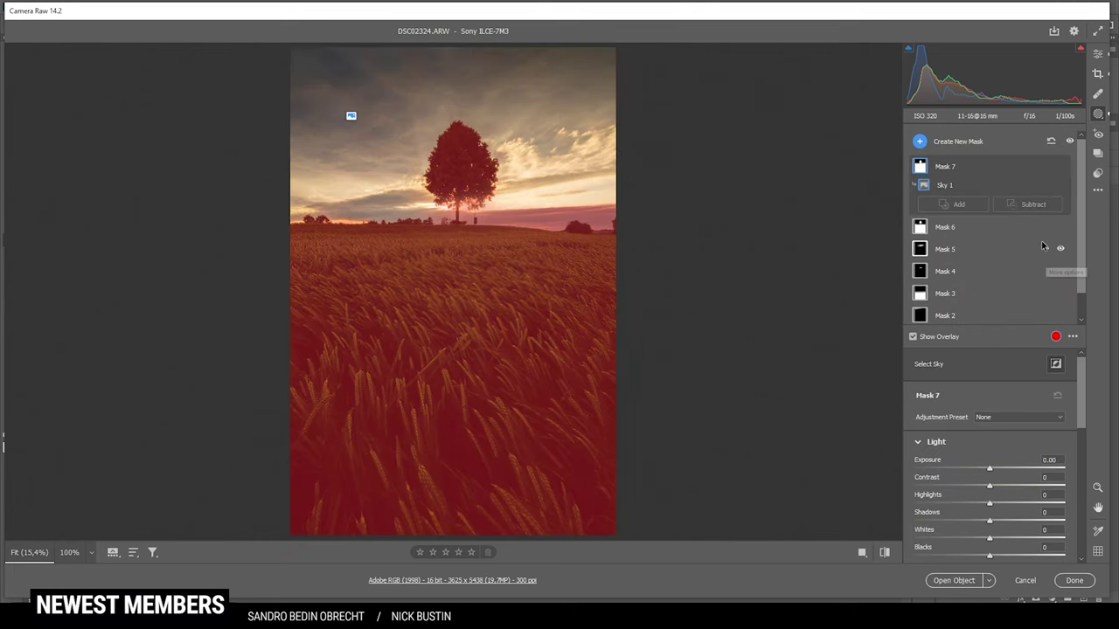
{"action": "left_click", "coordinate": [1046, 209]}
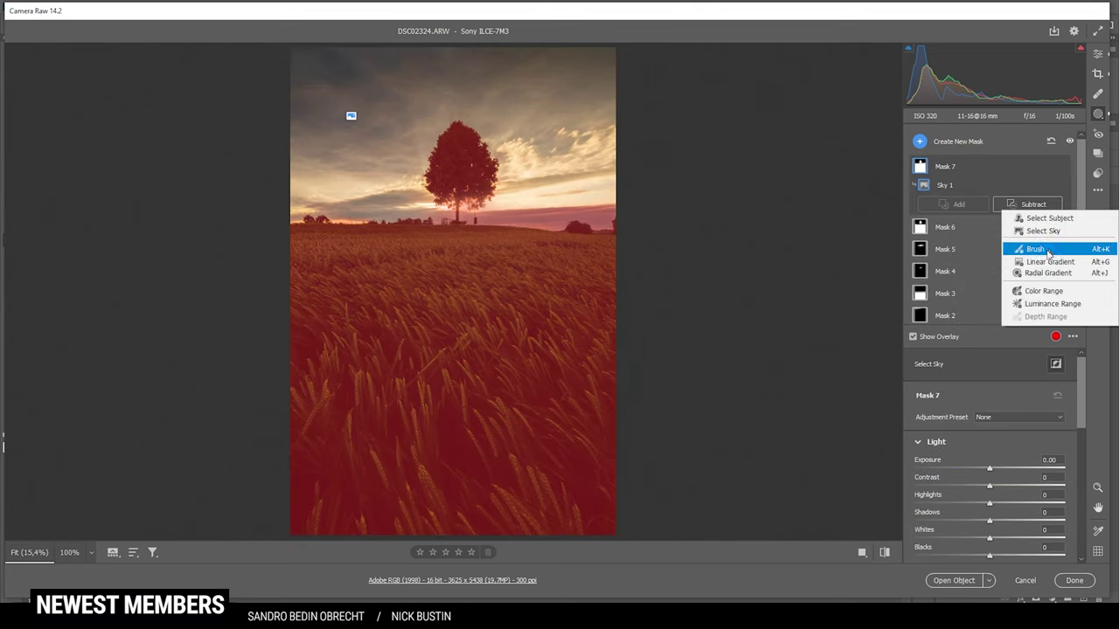
{"action": "left_click", "coordinate": [1035, 250]}
{"action": "mouse_move", "coordinate": [506, 216]}
{"action": "left_mouse_down"}
{"action": "mouse_move", "coordinate": [585, 215]}
{"action": "mouse_move", "coordinate": [238, 211]}
{"action": "mouse_move", "coordinate": [585, 182]}
{"action": "mouse_move", "coordinate": [537, 179]}
{"action": "mouse_move", "coordinate": [578, 160]}
{"action": "left_mouse_up"}
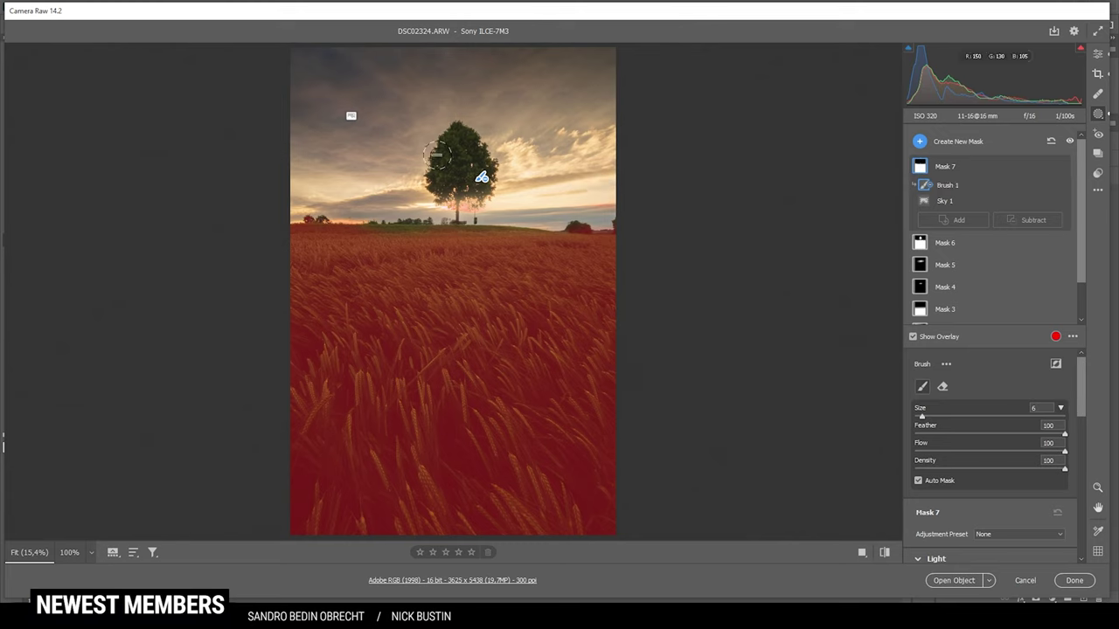
- Subtract a linear gradient so the mask fades out toward the field's bottom
{"action": "left_click", "coordinate": [1030, 220]}
{"action": "left_click", "coordinate": [1034, 272]}
{"action": "left_click_drag", "start_coordinate": [443, 533], "coordinate": [466, 310]}
{"action": "left_click_drag", "start_coordinate": [444, 531], "coordinate": [451, 466]}
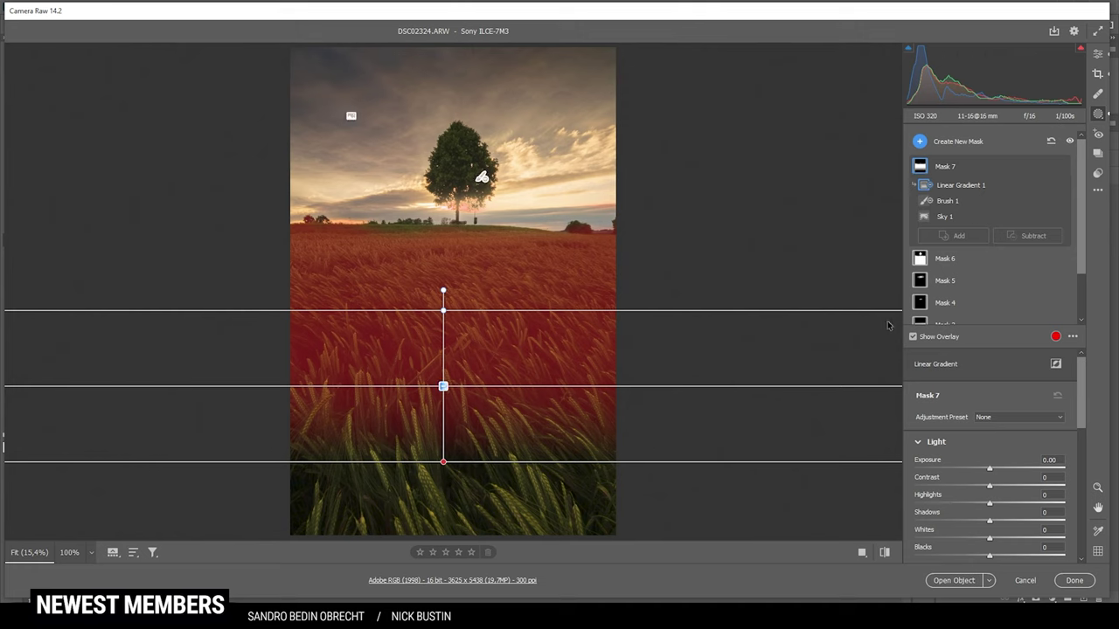
- Set the field mask's Highlights to +43 and Whites to +26
{"action": "scroll", "coordinate": [997, 490], "scroll_direction": "down", "scroll_amount": 1}
{"action": "mouse_move", "coordinate": [993, 479]}
{"action": "left_mouse_down"}
{"action": "mouse_move", "coordinate": [1035, 478]}
{"action": "mouse_move", "coordinate": [1006, 466]}
{"action": "left_mouse_up"}
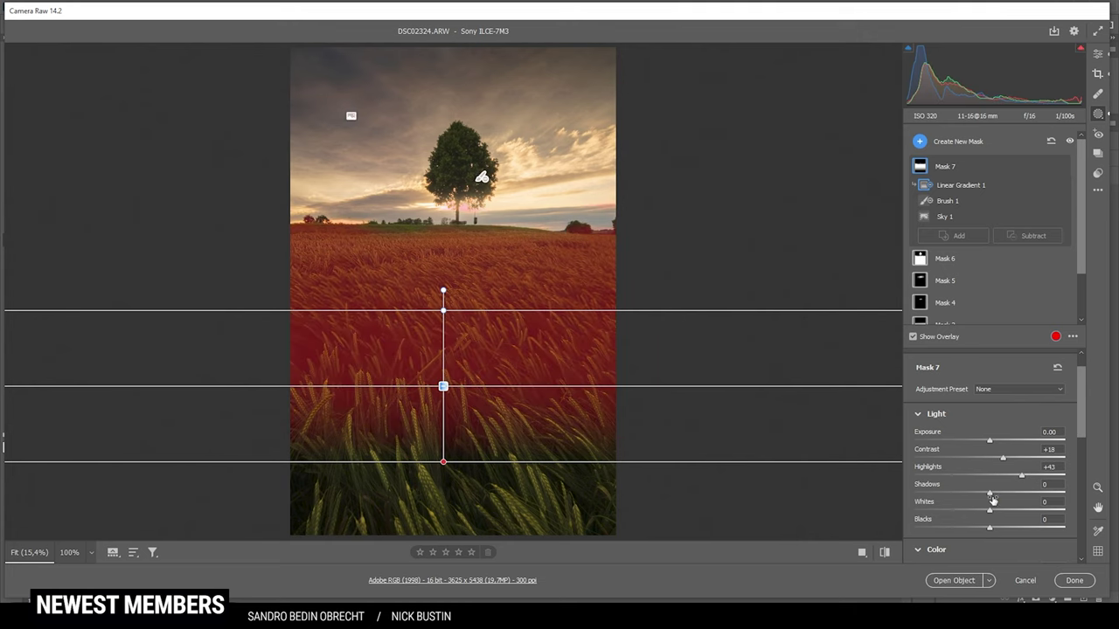
{"action": "left_click_drag", "start_coordinate": [989, 512], "coordinate": [1014, 511]}
{"action": "left_click", "coordinate": [1099, 54]}
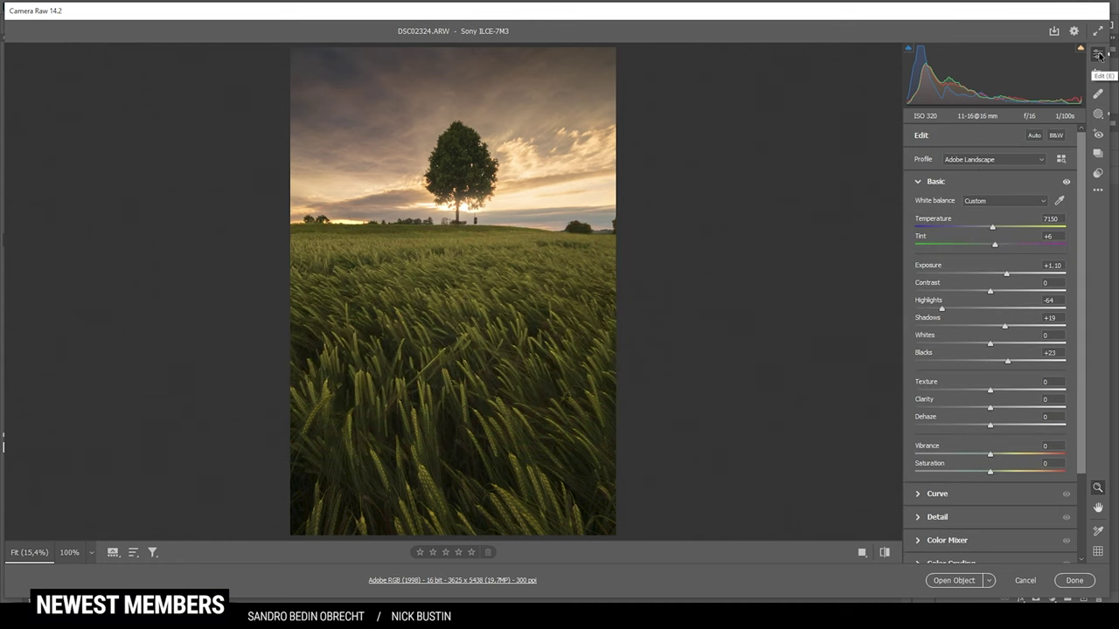
- Add an automatic Select Sky mask and cool its Temperature to -13
{"action": "left_click", "coordinate": [1098, 114]}
{"action": "left_click", "coordinate": [920, 142]}
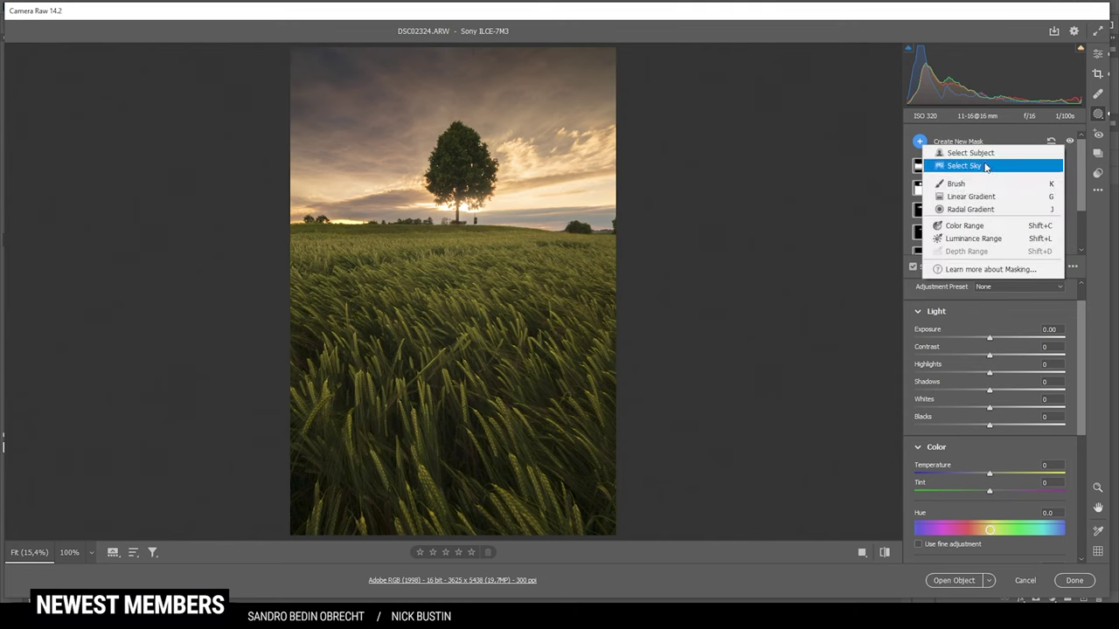
{"action": "left_click", "coordinate": [955, 166]}
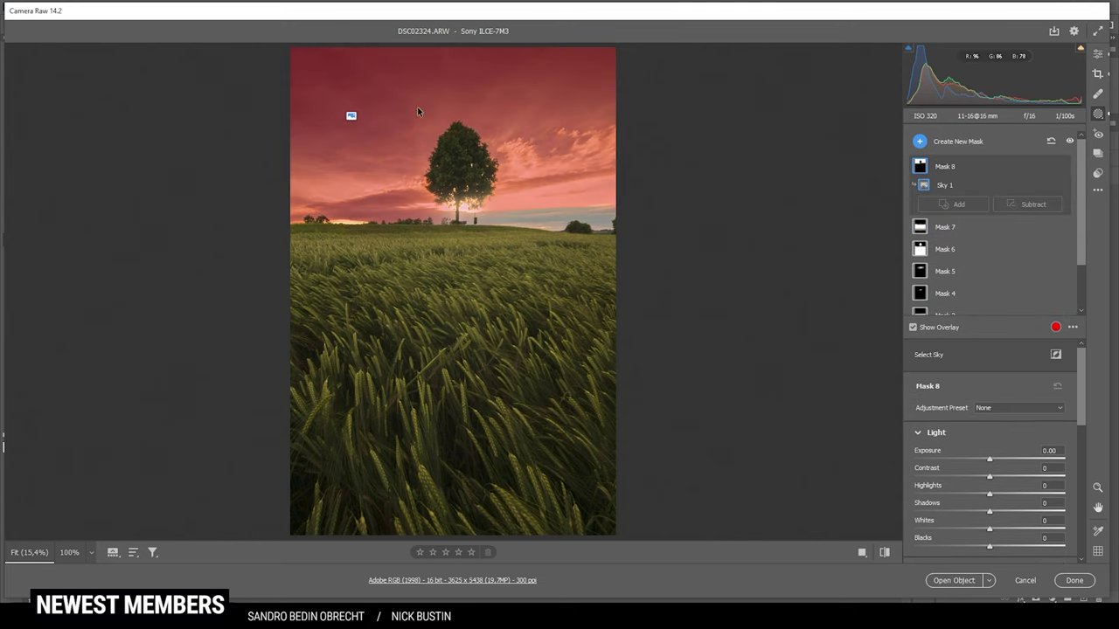
{"action": "scroll", "coordinate": [997, 411], "scroll_direction": "down", "scroll_amount": 3}
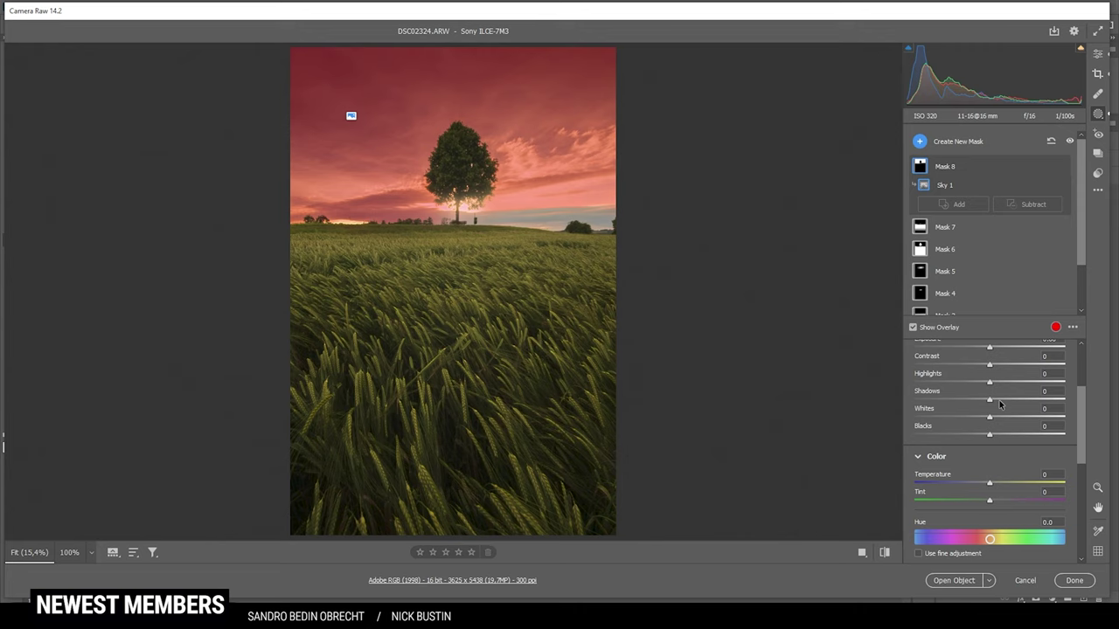
{"action": "left_click_drag", "start_coordinate": [990, 485], "coordinate": [987, 485]}
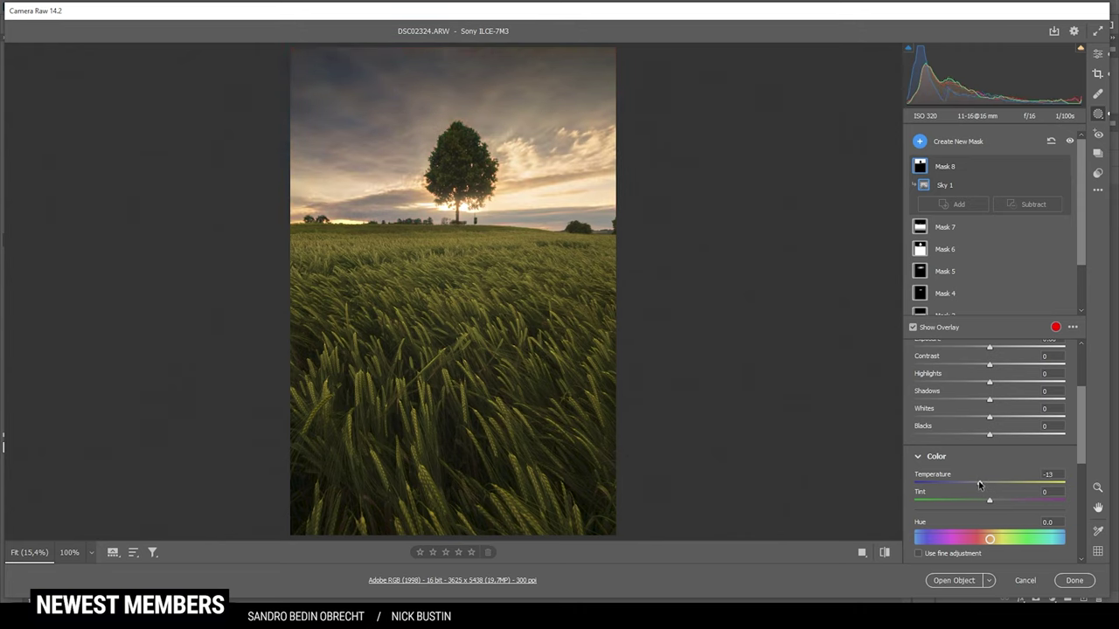
{"action": "left_click", "coordinate": [1098, 54]}
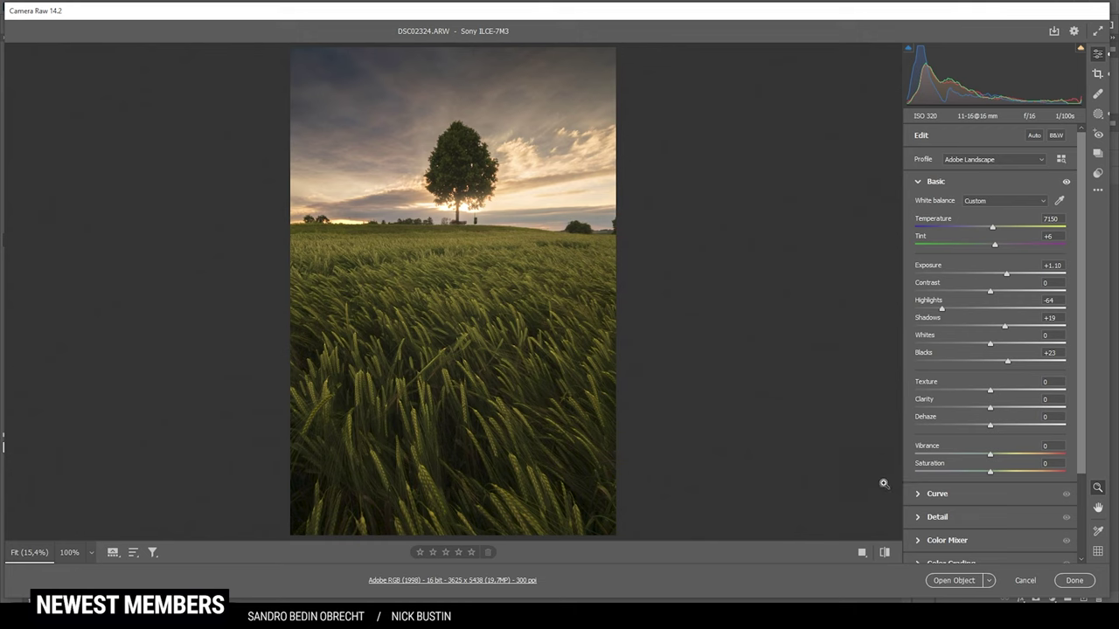
{"action": "left_click", "coordinate": [885, 553]}
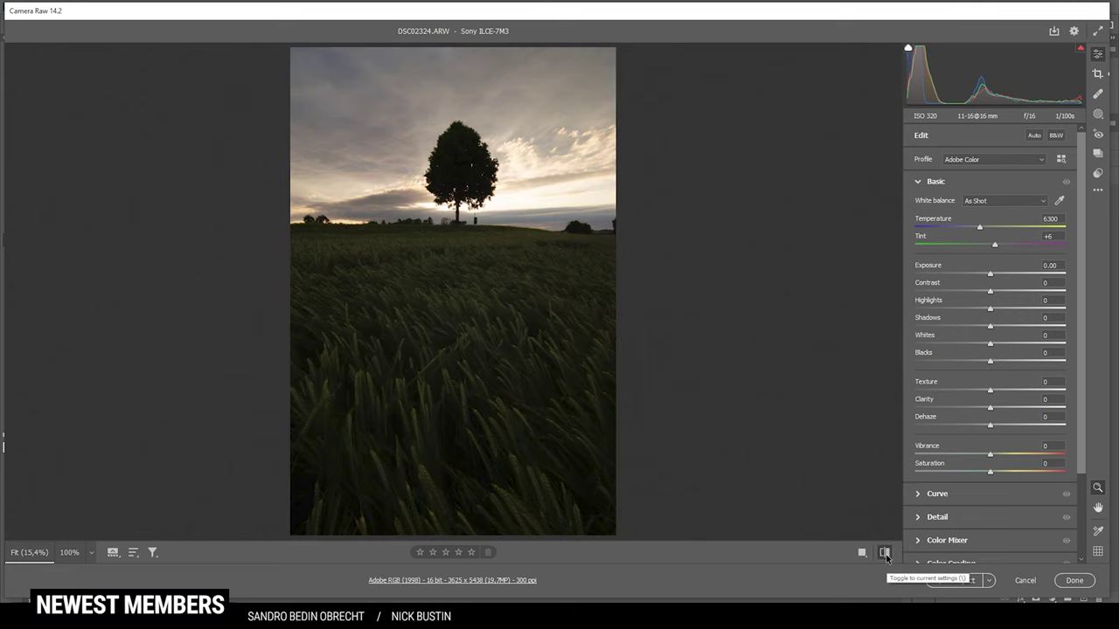
{"action": "left_click", "coordinate": [885, 553]}
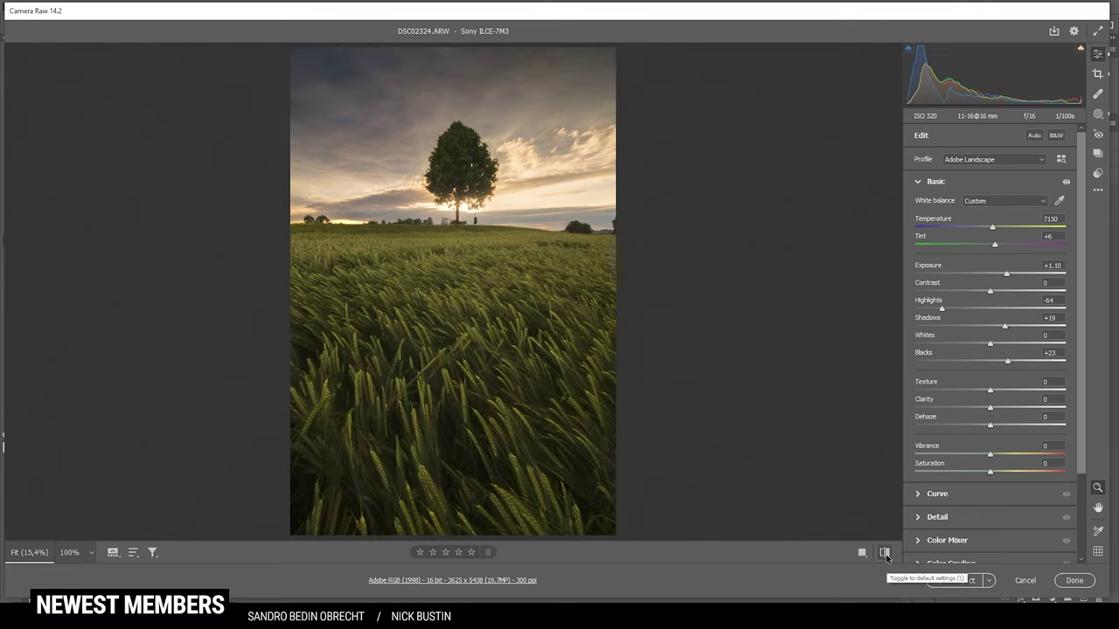
{"action": "left_click", "coordinate": [885, 552]}
{"action": "left_click", "coordinate": [885, 552]}
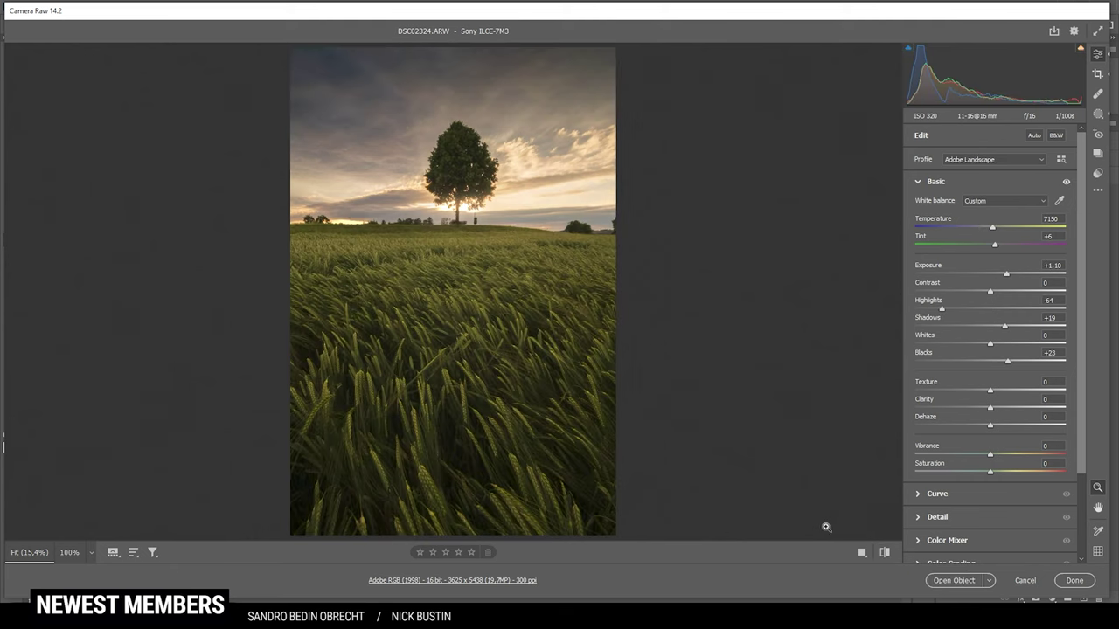
{"action": "left_click", "coordinate": [885, 552]}
{"action": "left_click", "coordinate": [885, 553]}
{"action": "left_click", "coordinate": [884, 552]}
{"action": "left_click", "coordinate": [885, 553]}
- In Color Mixer, raise Oranges saturation to +3 and Blues saturation to +11
{"action": "scroll", "coordinate": [1005, 416], "scroll_direction": "down", "scroll_amount": 3}
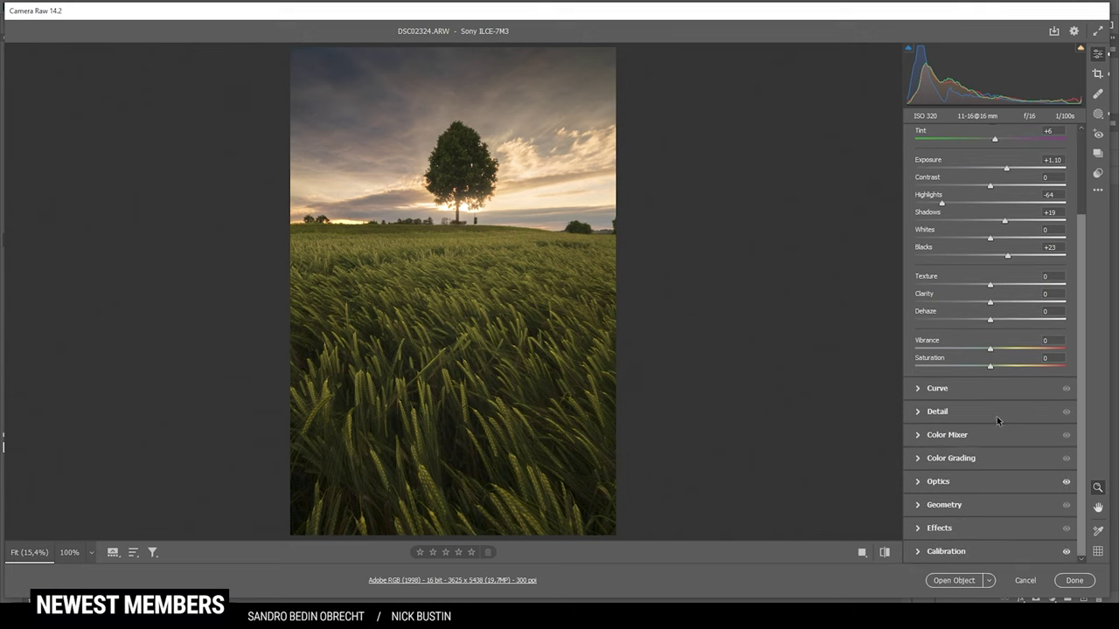
{"action": "left_click", "coordinate": [947, 441]}
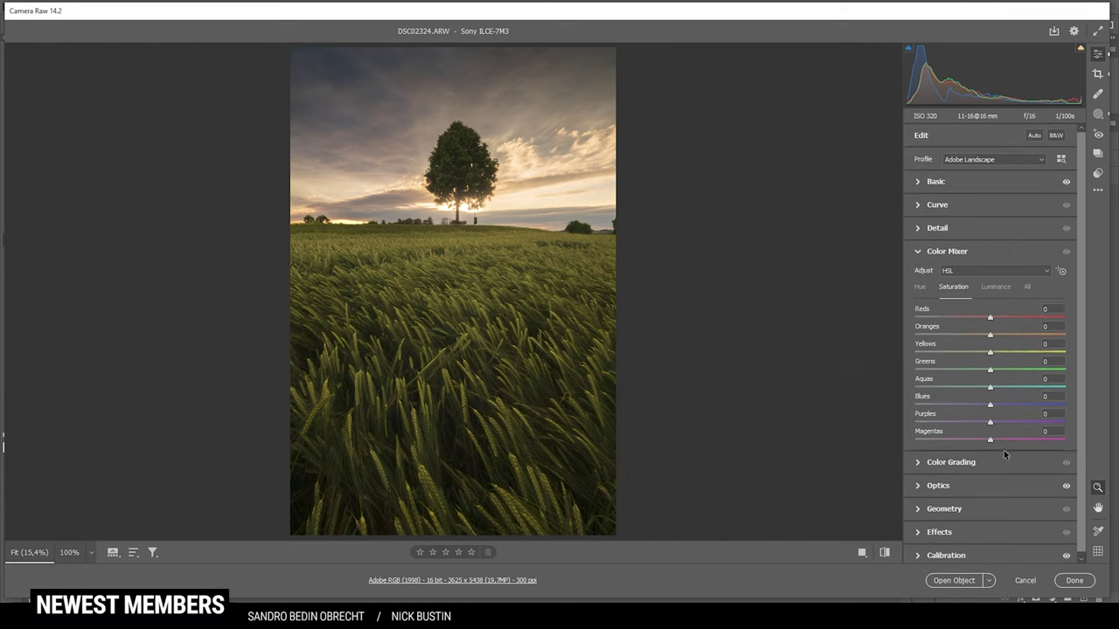
{"action": "left_click_drag", "start_coordinate": [991, 333], "coordinate": [1000, 335]}
{"action": "left_click_drag", "start_coordinate": [991, 404], "coordinate": [1001, 408]}
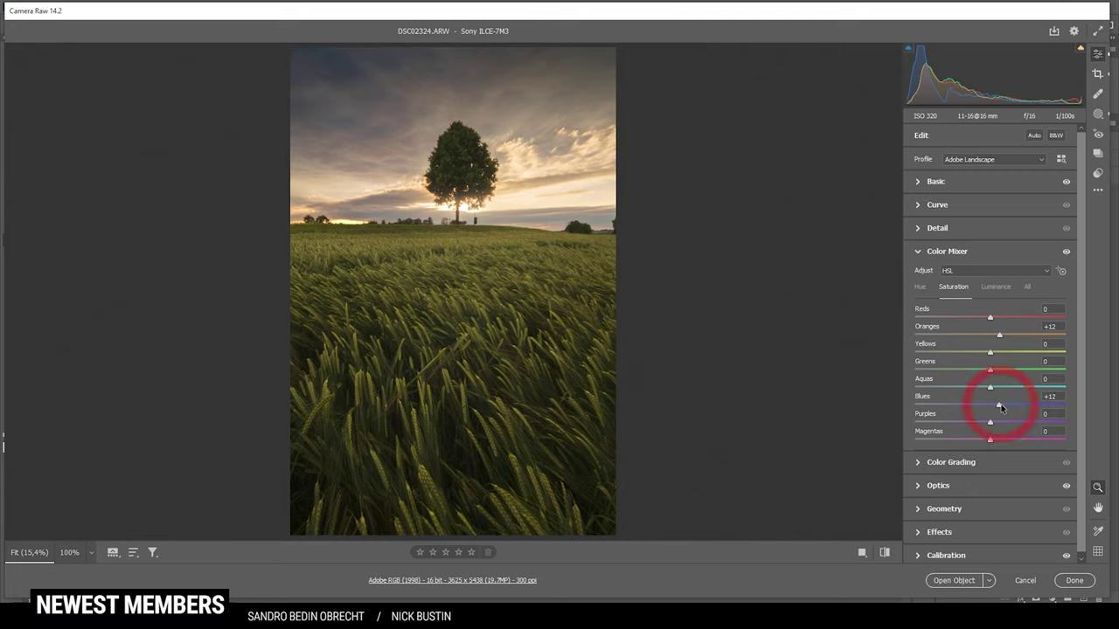
{"action": "left_click", "coordinate": [962, 252]}
- In Color Grading, warm the highlights to hue 53 and the midtones to hue 43
{"action": "left_click", "coordinate": [955, 276]}
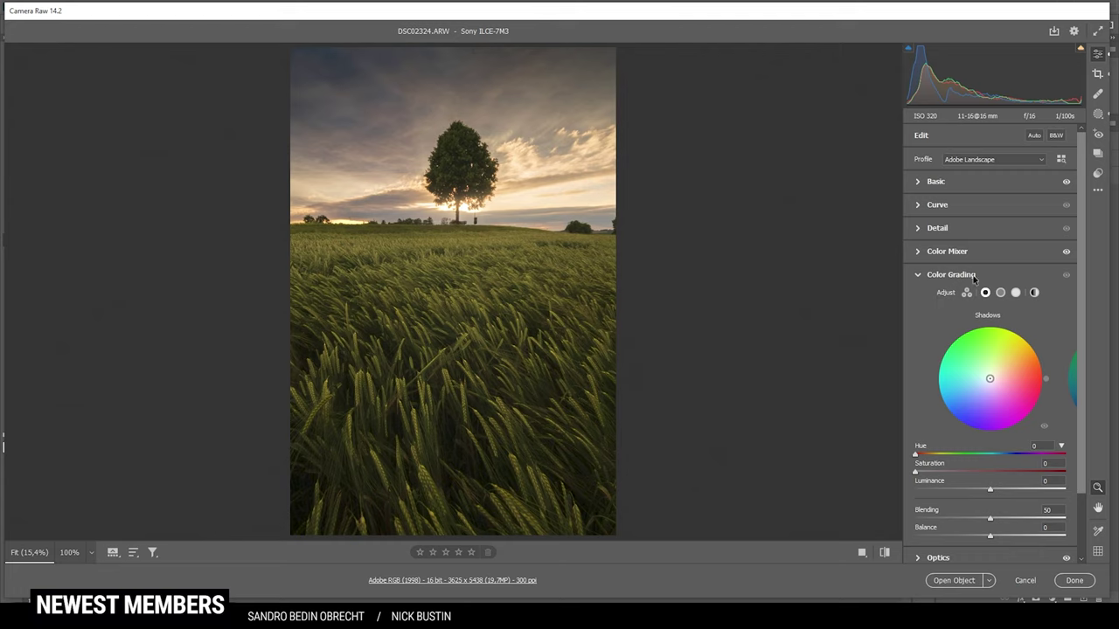
{"action": "left_click", "coordinate": [1018, 293]}
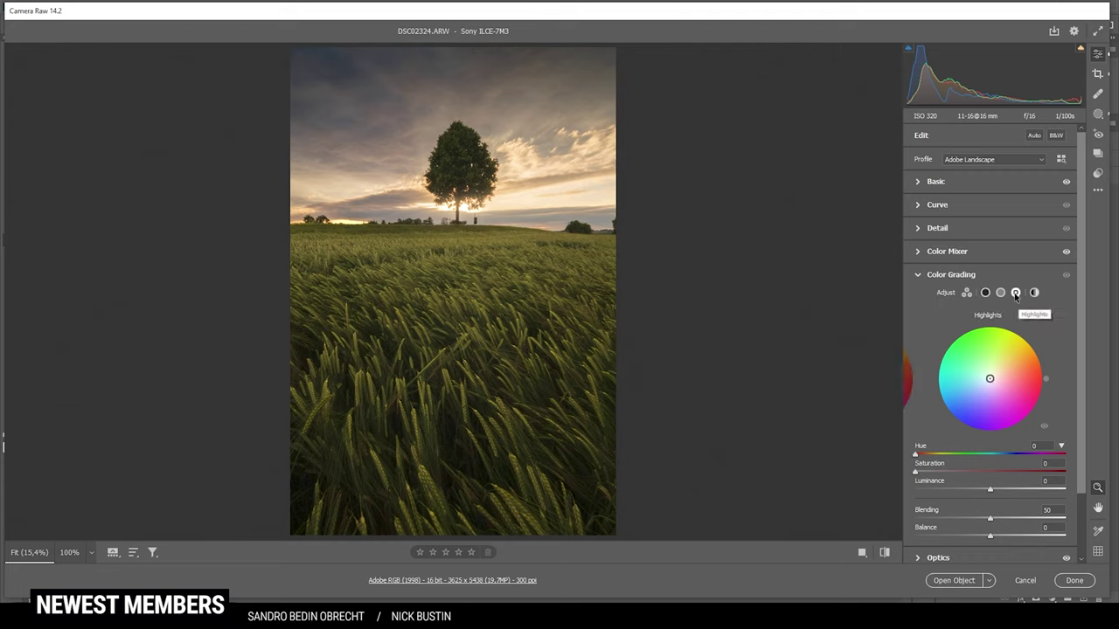
{"action": "mouse_move", "coordinate": [914, 456]}
{"action": "left_mouse_down"}
{"action": "mouse_move", "coordinate": [938, 458]}
{"action": "mouse_move", "coordinate": [925, 473]}
{"action": "mouse_move", "coordinate": [981, 474]}
{"action": "left_mouse_up"}
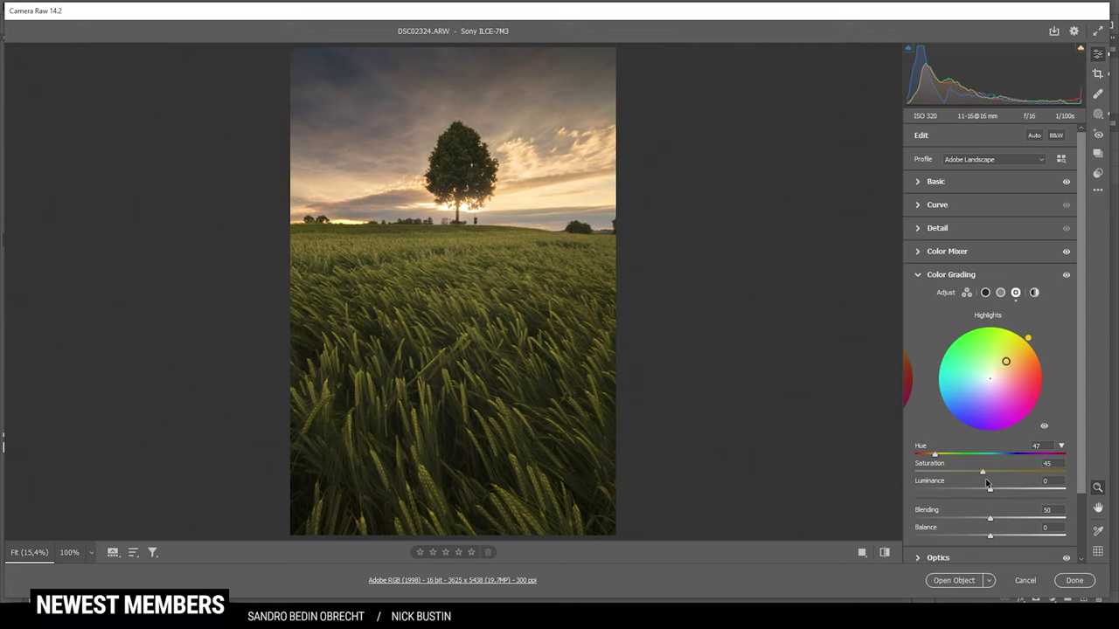
{"action": "left_click", "coordinate": [1002, 294]}
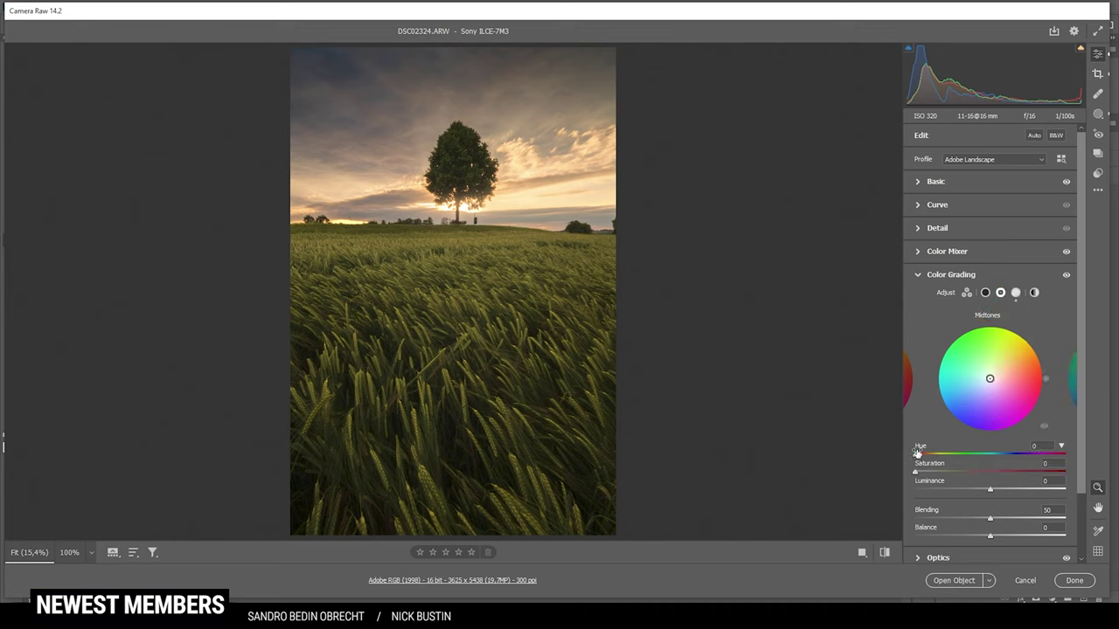
{"action": "mouse_move", "coordinate": [918, 455]}
{"action": "left_mouse_down"}
{"action": "mouse_move", "coordinate": [933, 456]}
{"action": "mouse_move", "coordinate": [922, 473]}
{"action": "mouse_move", "coordinate": [937, 473]}
{"action": "left_mouse_up"}
- Tint the shadows faintly blue (hue 226, saturation 8), with Blending 35 and Balance +2
{"action": "left_click", "coordinate": [984, 293]}
{"action": "left_click_drag", "start_coordinate": [944, 458], "coordinate": [1012, 457]}
{"action": "left_click_drag", "start_coordinate": [916, 473], "coordinate": [929, 475]}
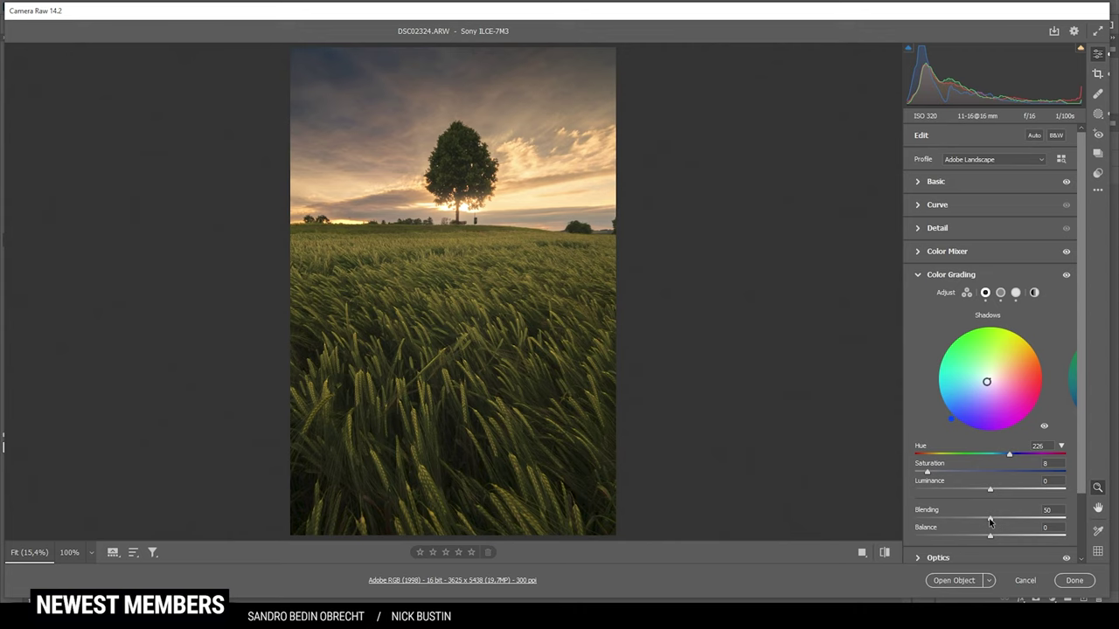
{"action": "left_click_drag", "start_coordinate": [984, 521], "coordinate": [967, 525]}
{"action": "mouse_move", "coordinate": [990, 537]}
{"action": "left_mouse_down"}
{"action": "mouse_move", "coordinate": [1008, 540]}
{"action": "mouse_move", "coordinate": [967, 538]}
{"action": "mouse_move", "coordinate": [999, 537]}
{"action": "left_mouse_up"}
{"action": "left_click_drag", "start_coordinate": [1004, 540], "coordinate": [991, 538]}
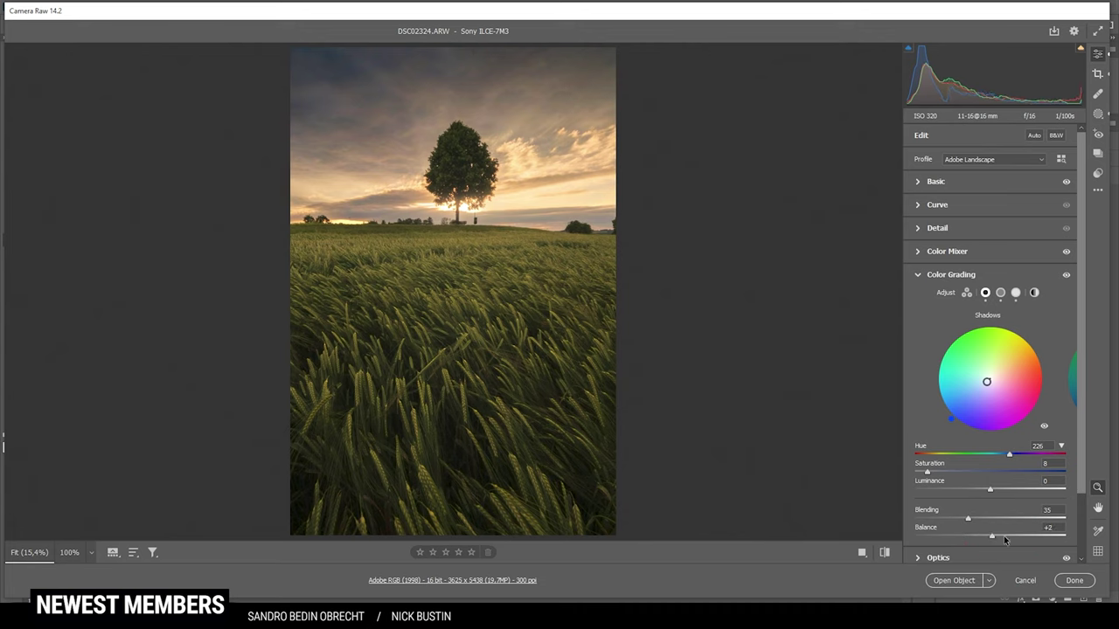
- Set Detail sharpening to Amount 85, Detail 100 and Masking 64
{"action": "left_click", "coordinate": [1070, 275]}
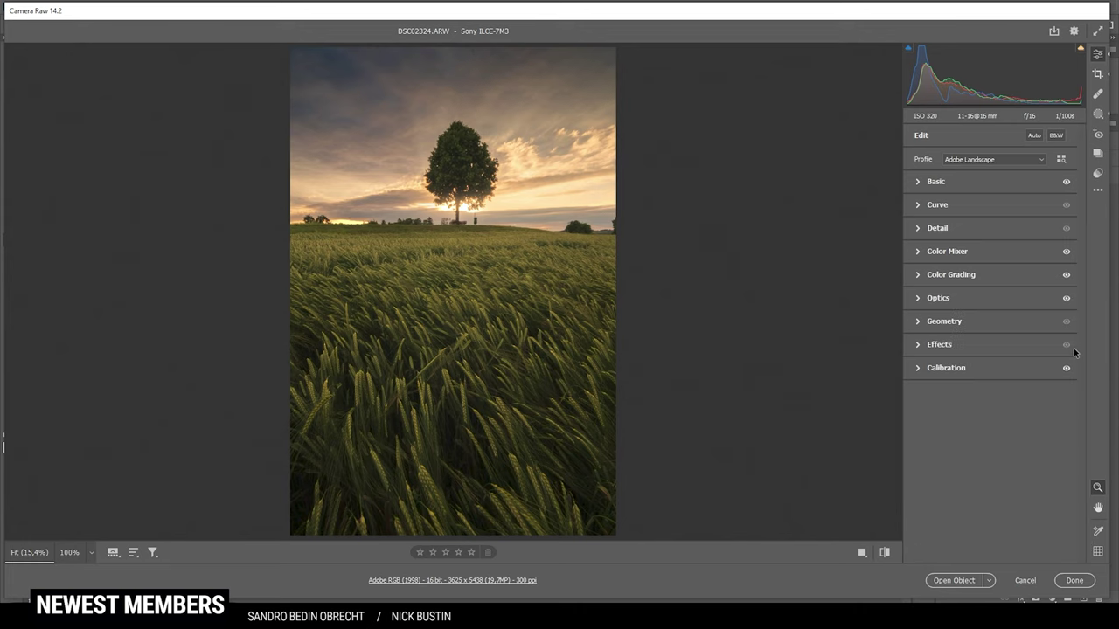
{"action": "left_click", "coordinate": [937, 229]}
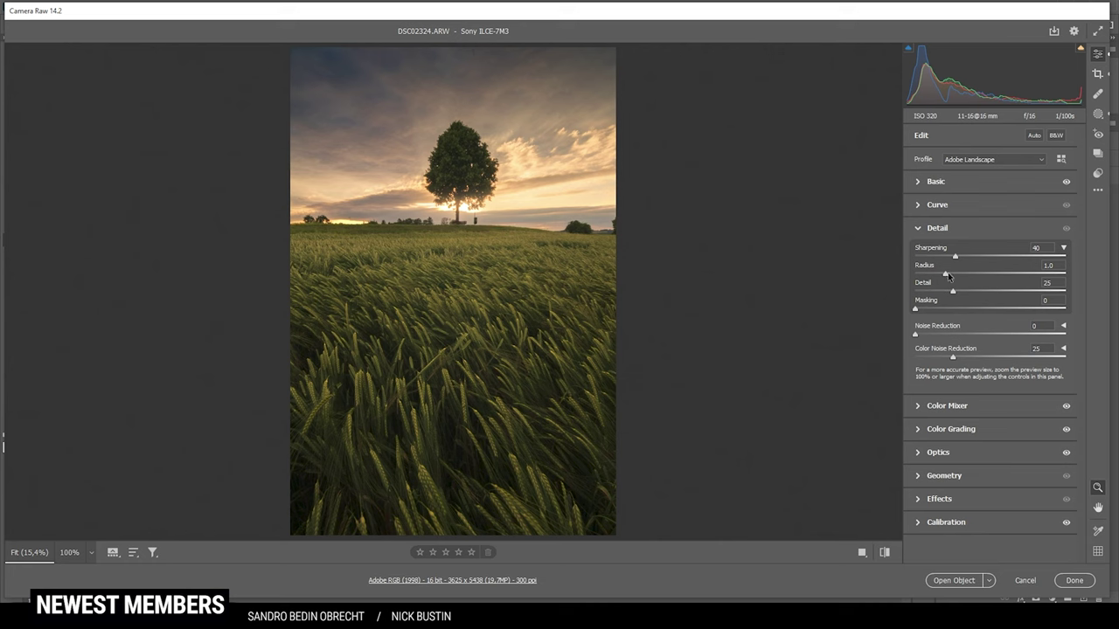
{"action": "left_click_drag", "start_coordinate": [953, 292], "coordinate": [1110, 303]}
{"action": "left_click_drag", "start_coordinate": [937, 313], "coordinate": [1010, 311]}
{"action": "left_click_drag", "start_coordinate": [956, 258], "coordinate": [1003, 262]}
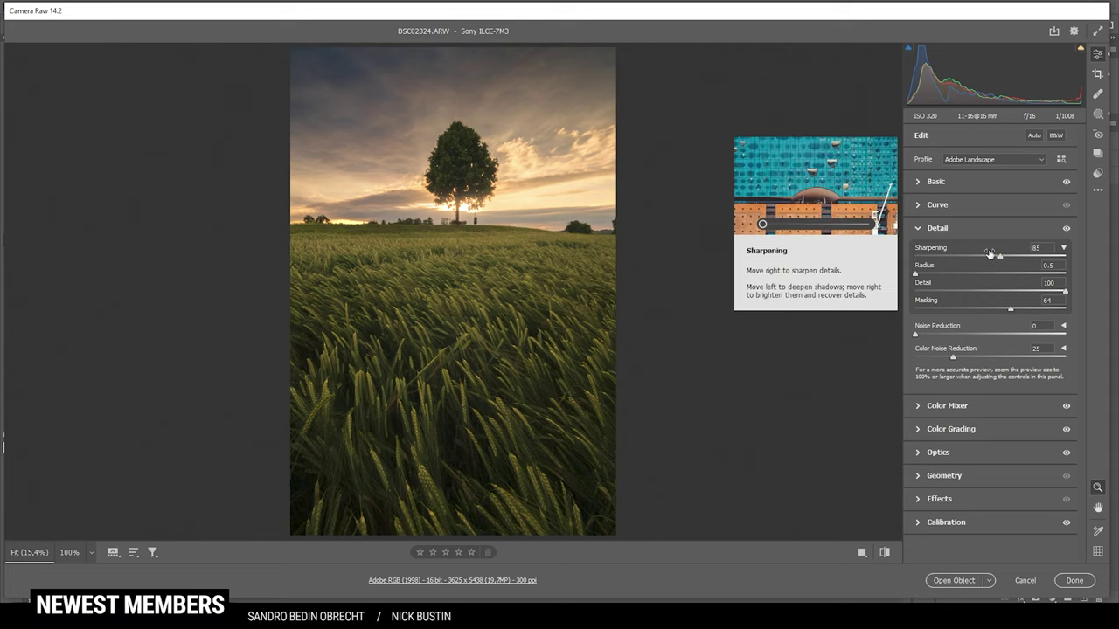
- Compare the edited photo against the before and default looks, then open it in Photoshop
{"action": "left_click", "coordinate": [885, 553]}
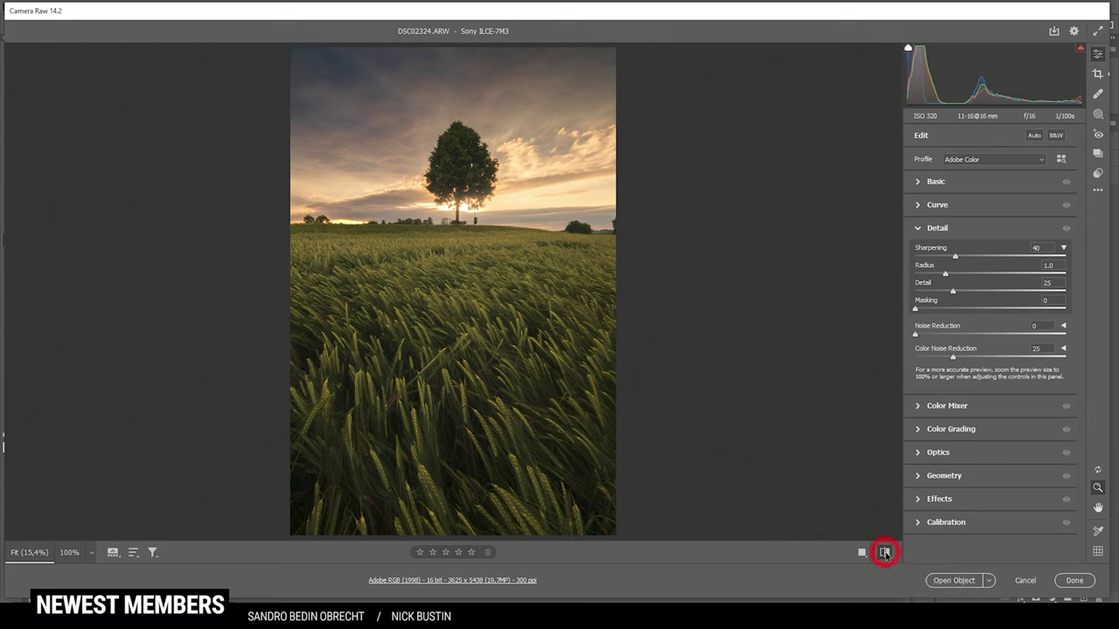
{"action": "left_click", "coordinate": [885, 553]}
{"action": "left_click", "coordinate": [885, 553]}
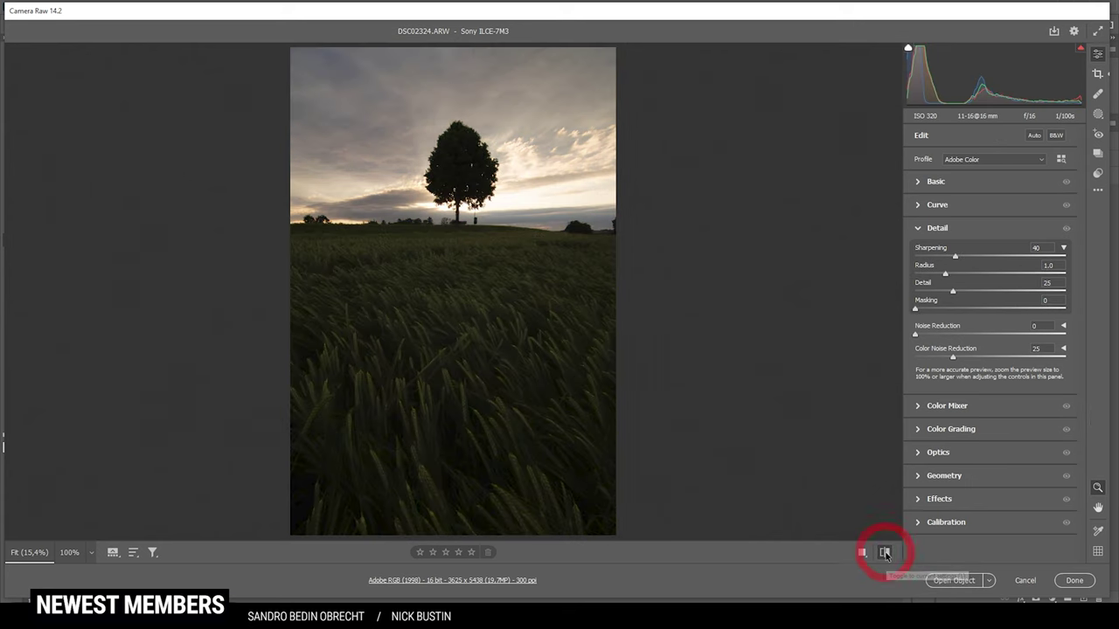
{"action": "left_click", "coordinate": [886, 552]}
{"action": "left_click", "coordinate": [886, 553]}
{"action": "left_click", "coordinate": [885, 553]}
{"action": "left_click", "coordinate": [886, 553]}
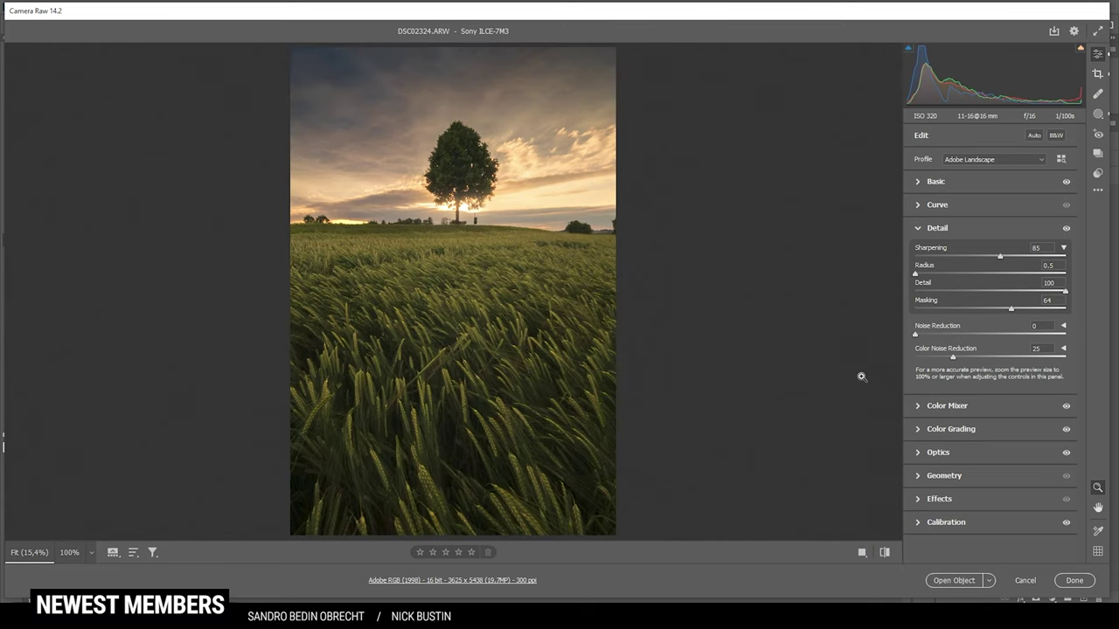
{"action": "left_click", "coordinate": [965, 584]}
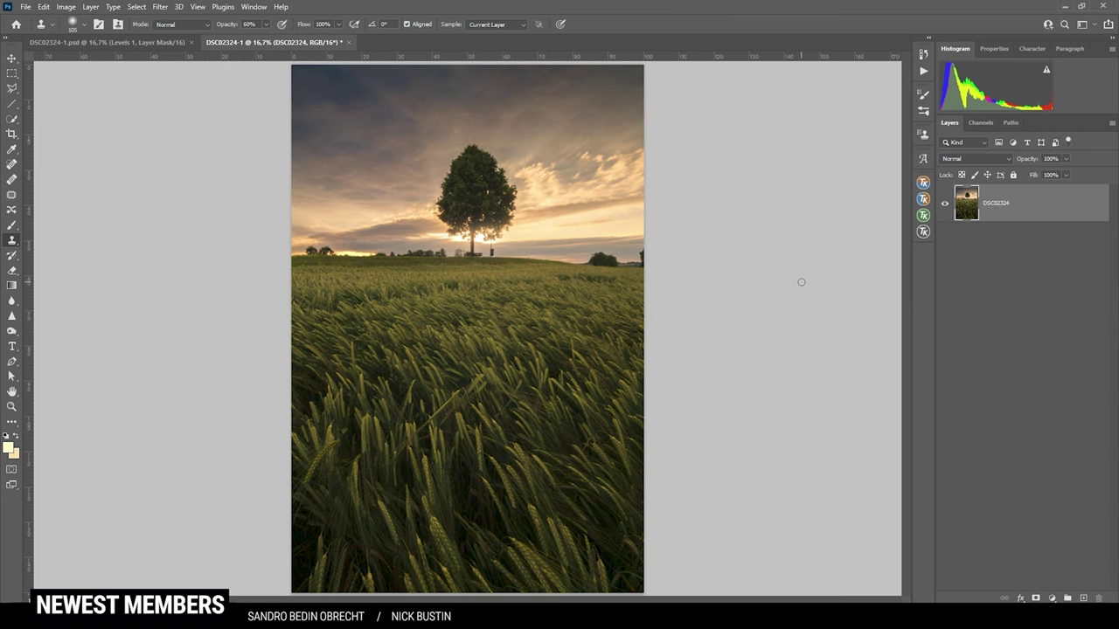
- Inspect the horizon up close, then duplicate the DSC02324 layer with Ctrl+J
{"action": "scroll", "coordinate": [446, 251], "scroll_direction": "up", "scroll_amount": 3}
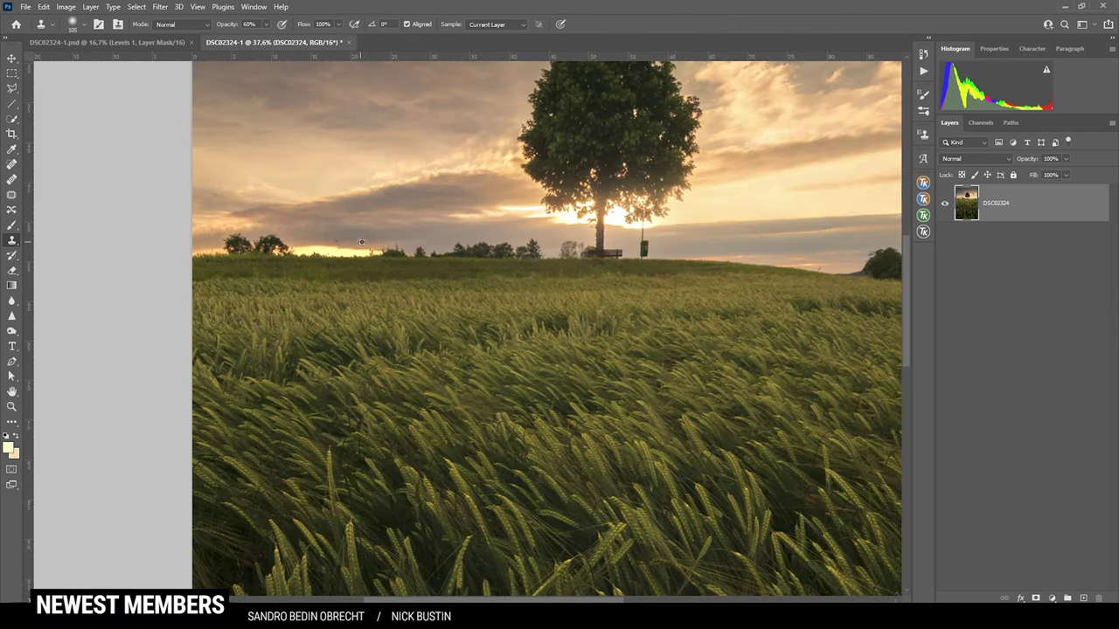
{"action": "scroll", "coordinate": [361, 243], "scroll_direction": "up", "scroll_amount": 1}
{"action": "scroll", "coordinate": [370, 221], "scroll_direction": "up", "scroll_amount": 1}
{"action": "scroll", "coordinate": [369, 221], "scroll_direction": "down", "scroll_amount": 2}
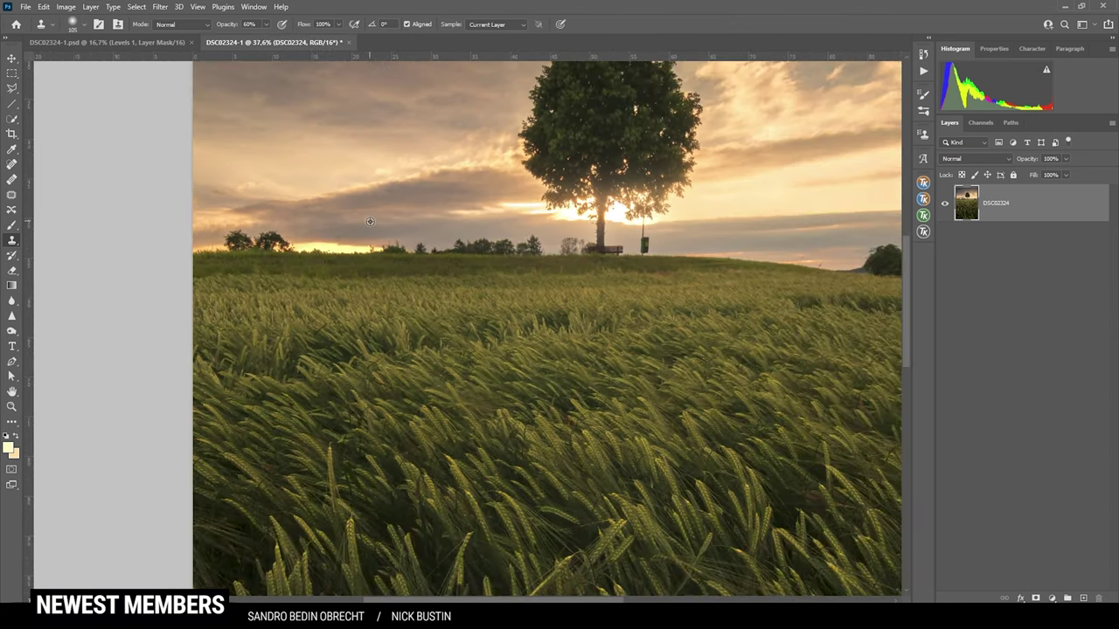
{"action": "scroll", "coordinate": [369, 222], "scroll_direction": "down", "scroll_amount": 1}
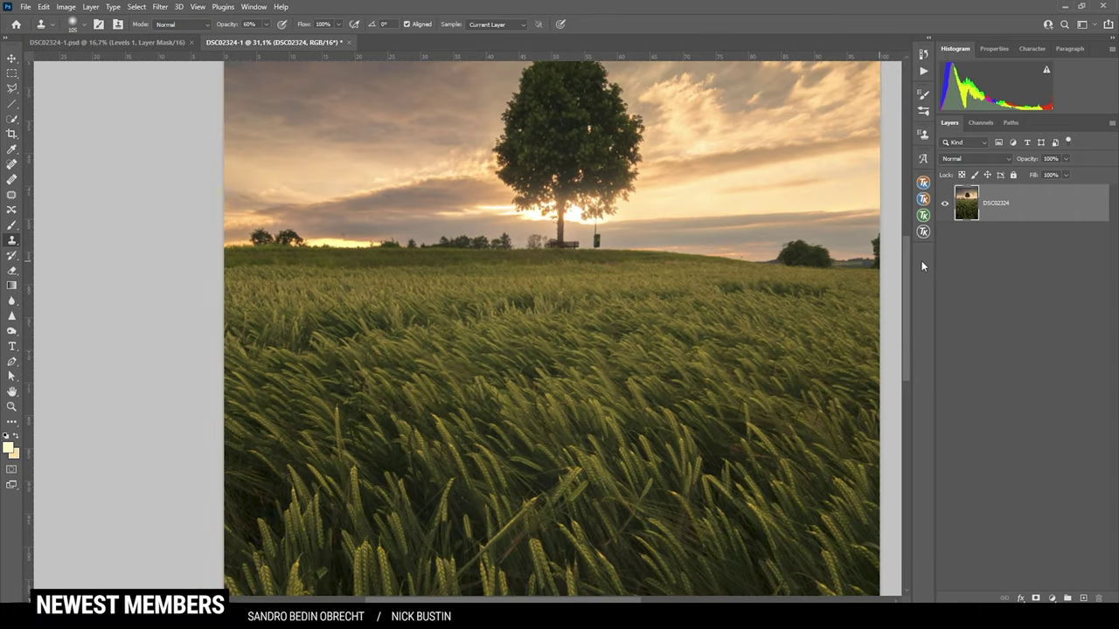
{"action": "scroll", "coordinate": [762, 257], "scroll_direction": "up", "scroll_amount": 1}
{"action": "scroll", "coordinate": [673, 316], "scroll_direction": "right", "scroll_amount": 1}
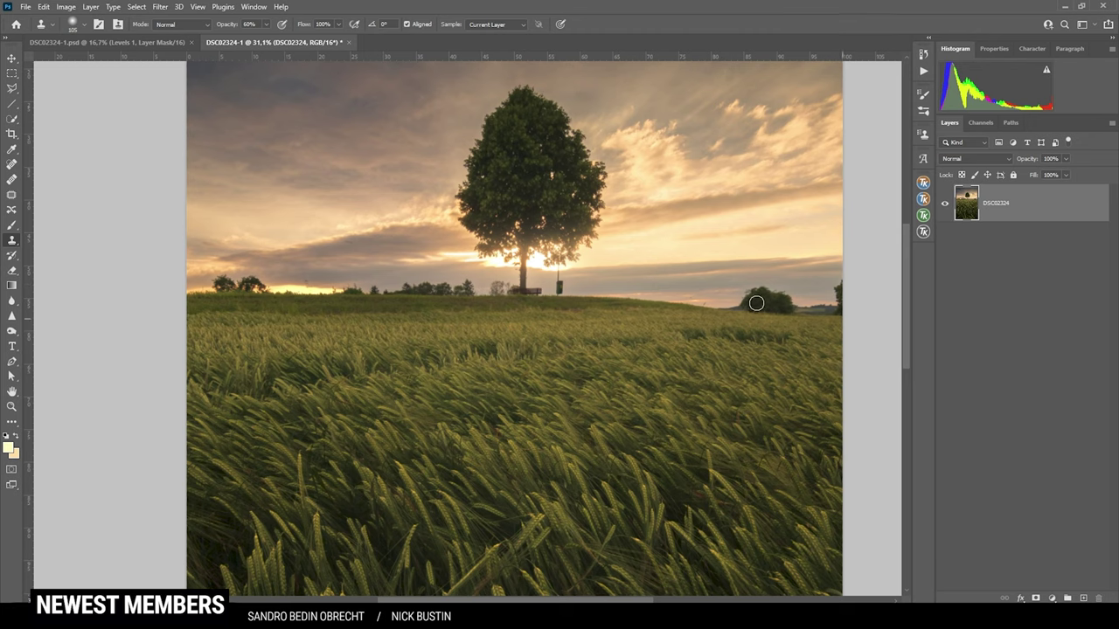
{"action": "scroll", "coordinate": [504, 308], "scroll_direction": "up", "scroll_amount": 1}
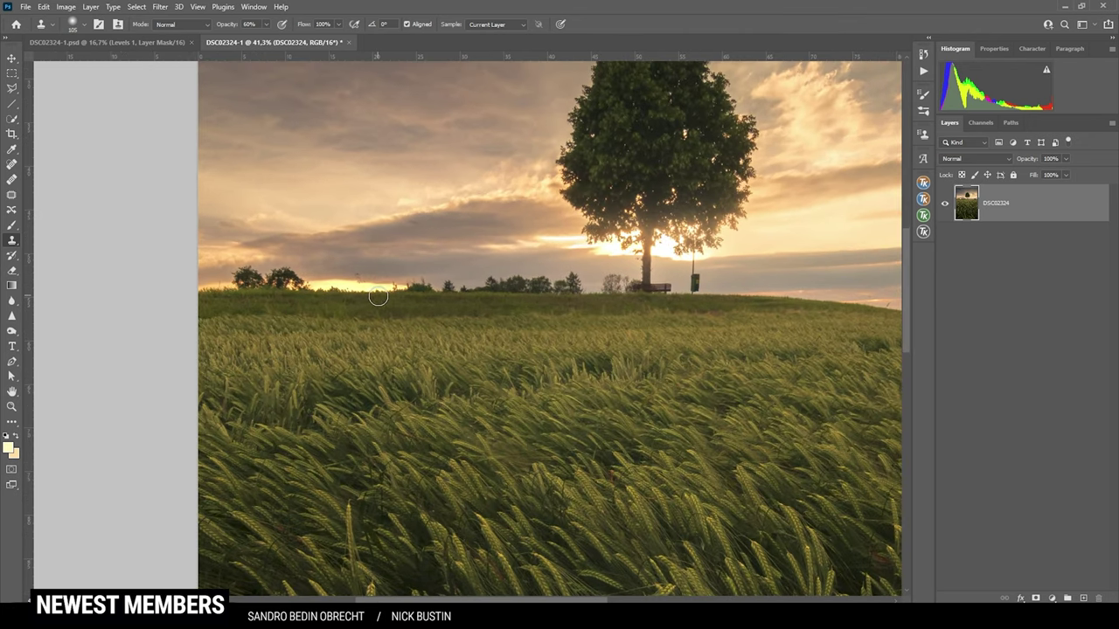
{"action": "scroll", "coordinate": [633, 207], "scroll_direction": "up", "scroll_amount": 3}
{"action": "left_click", "coordinate": [1058, 209]}
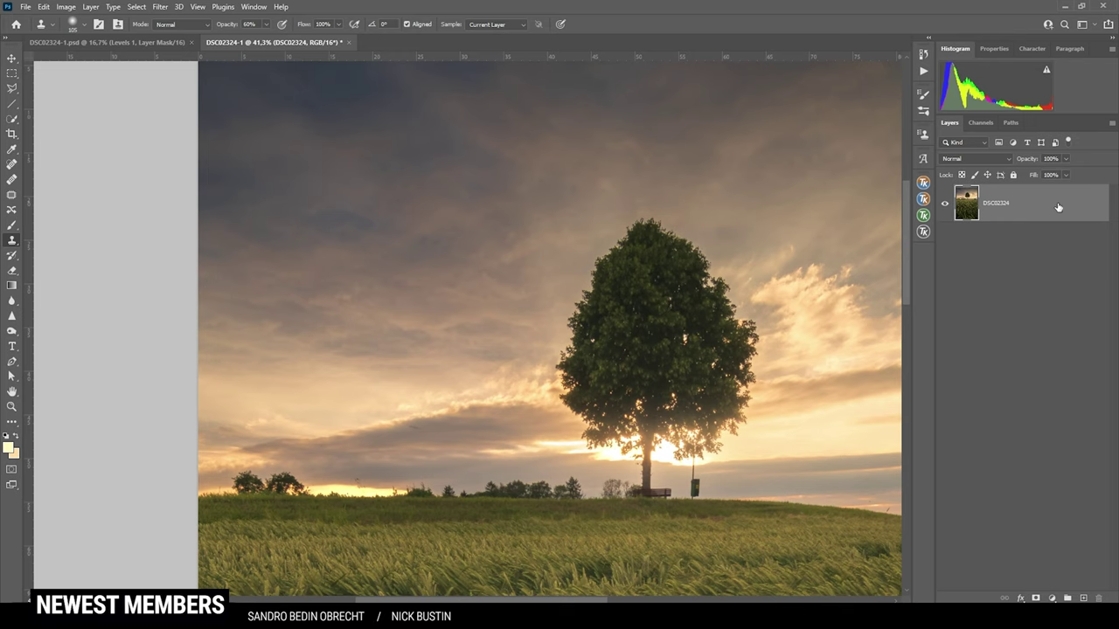
{"action": "key", "text": "ctrl+j"}
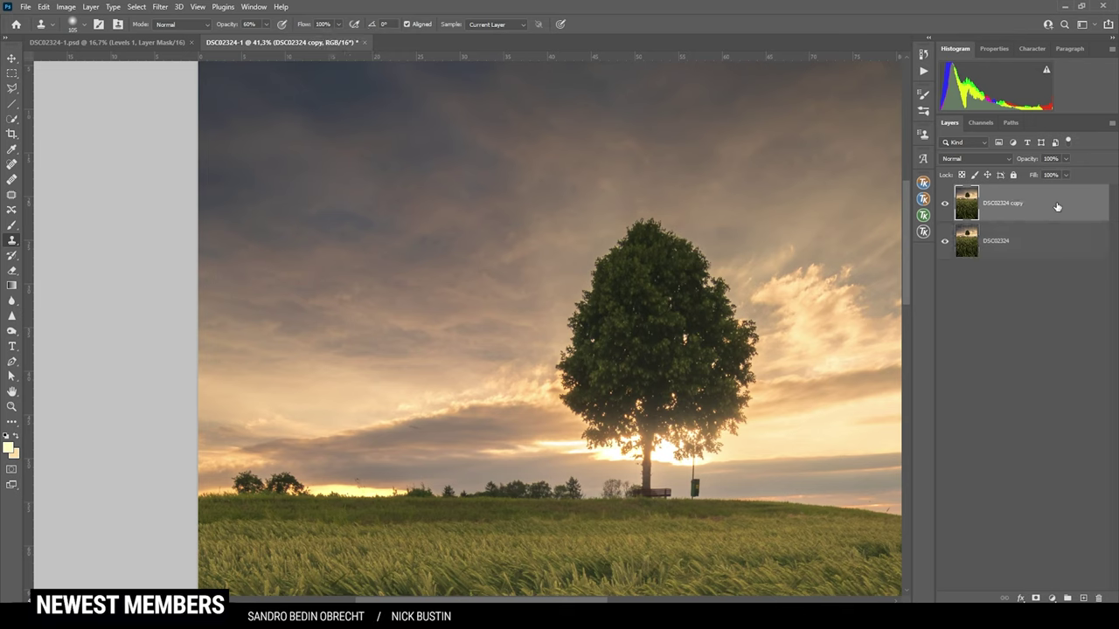
- Spot-heal a blemish near the top of the sky on the DSC02324 copy
{"action": "left_click", "coordinate": [11, 164]}
{"action": "scroll", "coordinate": [646, 154], "scroll_direction": "up", "scroll_amount": 2}
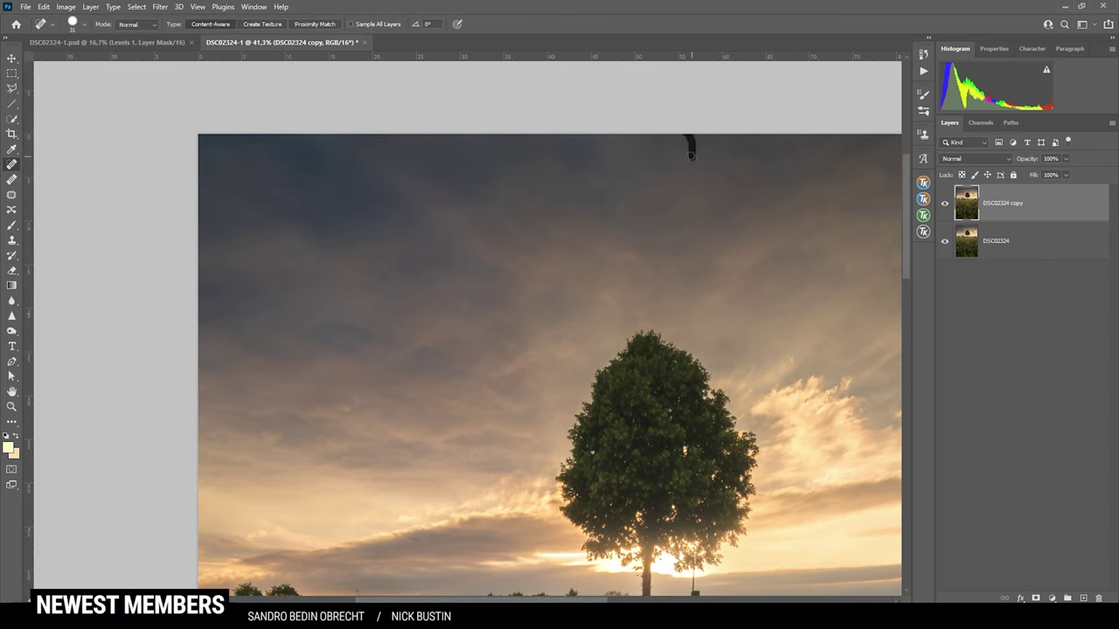
{"action": "left_click_drag", "start_coordinate": [687, 120], "coordinate": [519, 464]}
{"action": "scroll", "coordinate": [312, 370], "scroll_direction": "down", "scroll_amount": 10}
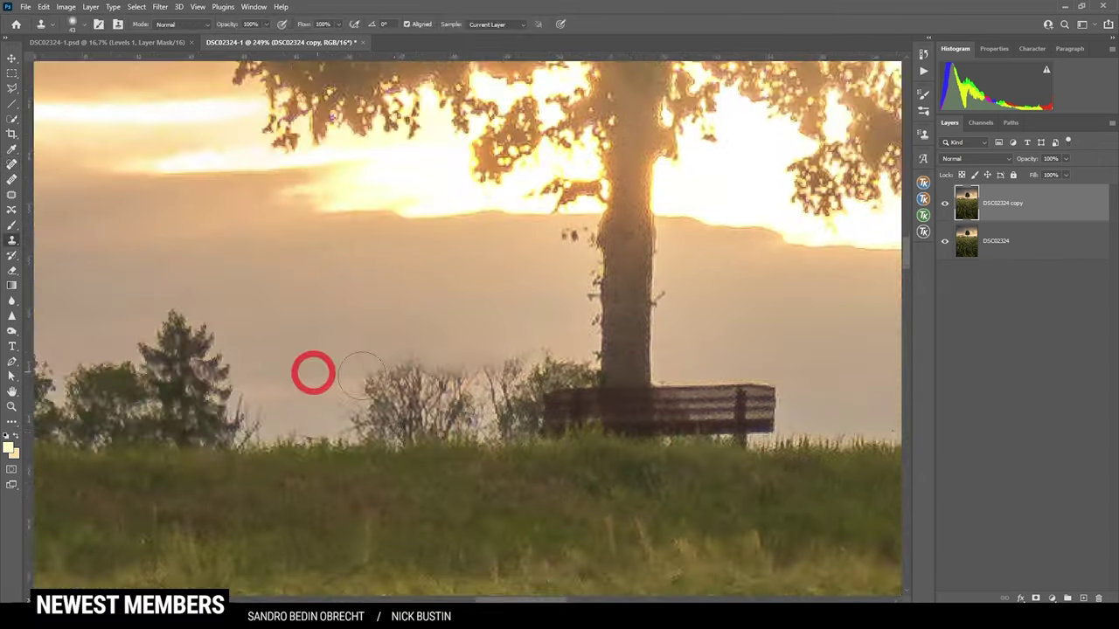
- Clone away the small trees and bushes along the horizon, leaving the lone tree and bench
{"action": "key", "text": "s"}
{"action": "scroll", "coordinate": [446, 351], "scroll_direction": "up", "scroll_amount": 5}
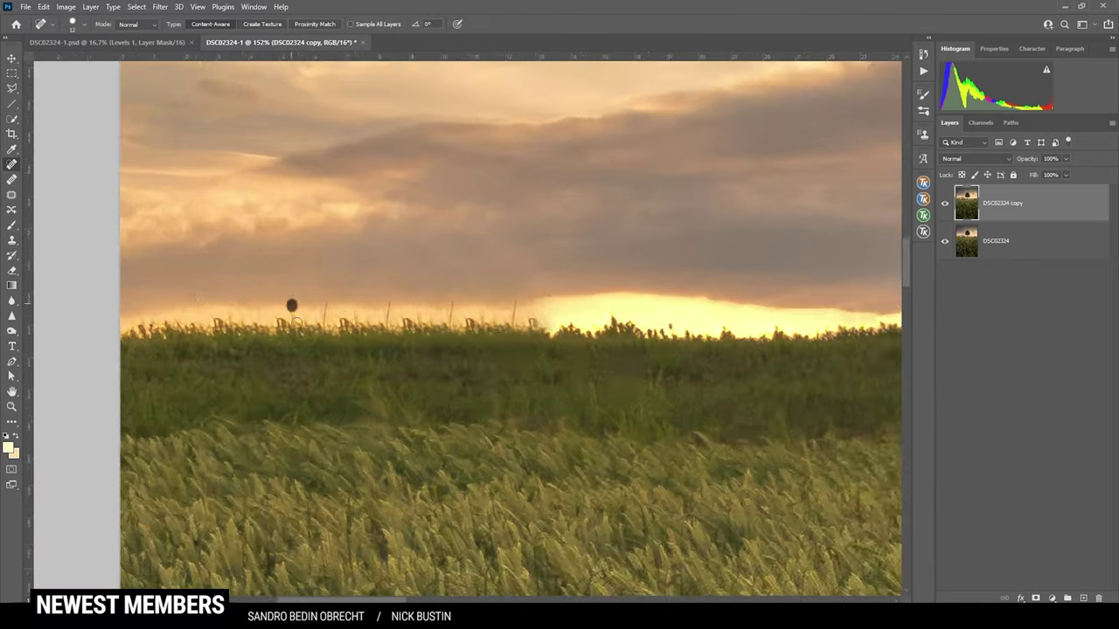
{"action": "scroll", "coordinate": [559, 332], "scroll_direction": "down", "scroll_amount": 3}
{"action": "left_click", "coordinate": [623, 323], "text": "alt"}
{"action": "scroll", "coordinate": [644, 326], "scroll_direction": "up", "scroll_amount": 6}
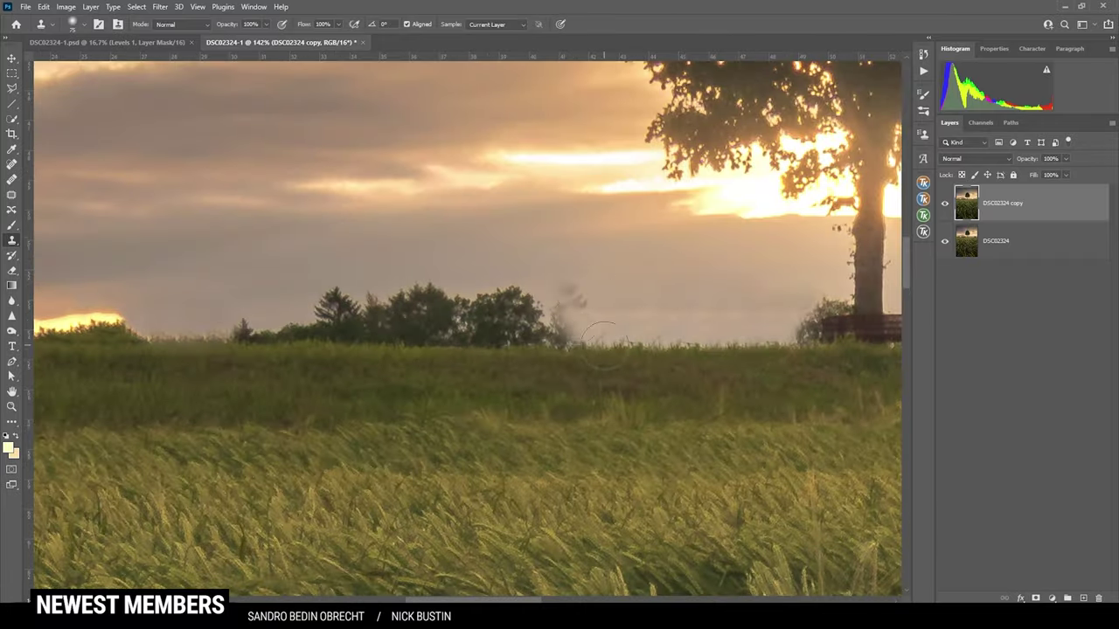
{"action": "scroll", "coordinate": [603, 337], "scroll_direction": "down", "scroll_amount": 4}
{"action": "left_click_drag", "start_coordinate": [376, 367], "coordinate": [495, 382]}
{"action": "key", "text": "v"}
{"action": "left_click_drag", "start_coordinate": [709, 255], "coordinate": [418, 256]}
{"action": "scroll", "coordinate": [437, 281], "scroll_direction": "up", "scroll_amount": 2}
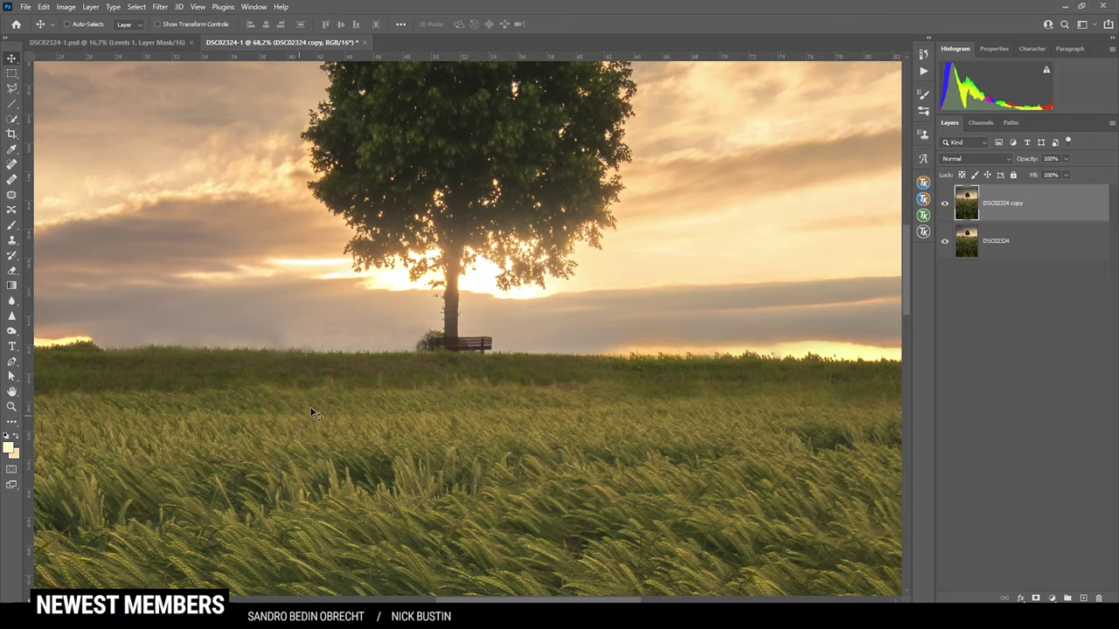
{"action": "scroll", "coordinate": [372, 311], "scroll_direction": "down", "scroll_amount": 2}
{"action": "left_click_drag", "start_coordinate": [504, 601], "coordinate": [542, 601]}
- Zoom out to the full portrait and add a new empty Layer 1 above the copy
{"action": "scroll", "coordinate": [437, 451], "scroll_direction": "down", "scroll_amount": 2}
{"action": "scroll", "coordinate": [437, 451], "scroll_direction": "down", "scroll_amount": 2}
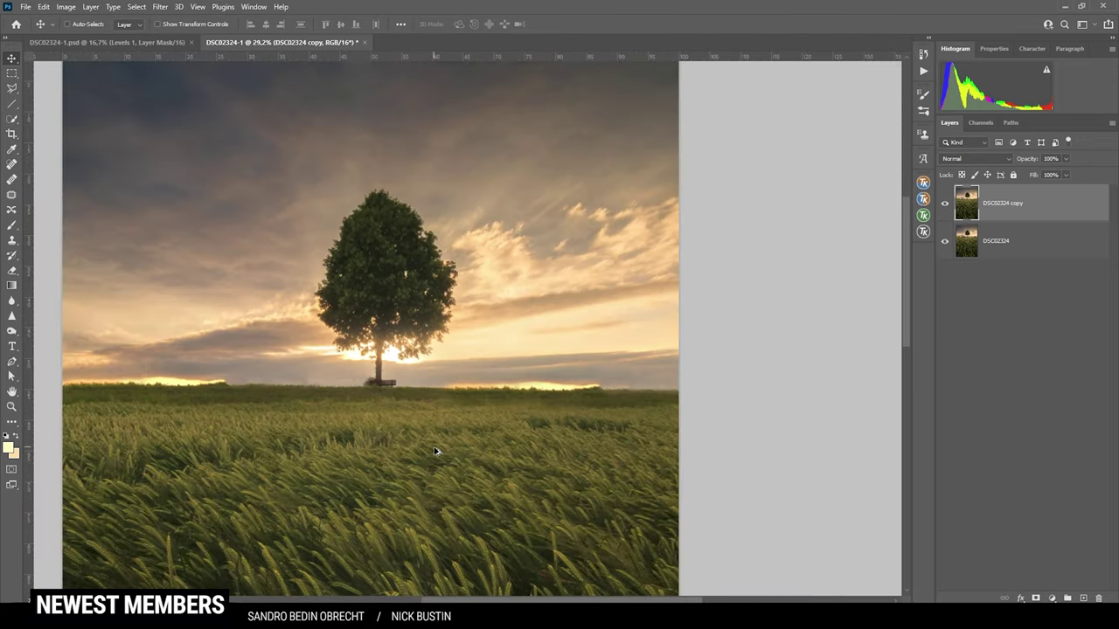
{"action": "scroll", "coordinate": [434, 452], "scroll_direction": "down", "scroll_amount": 1}
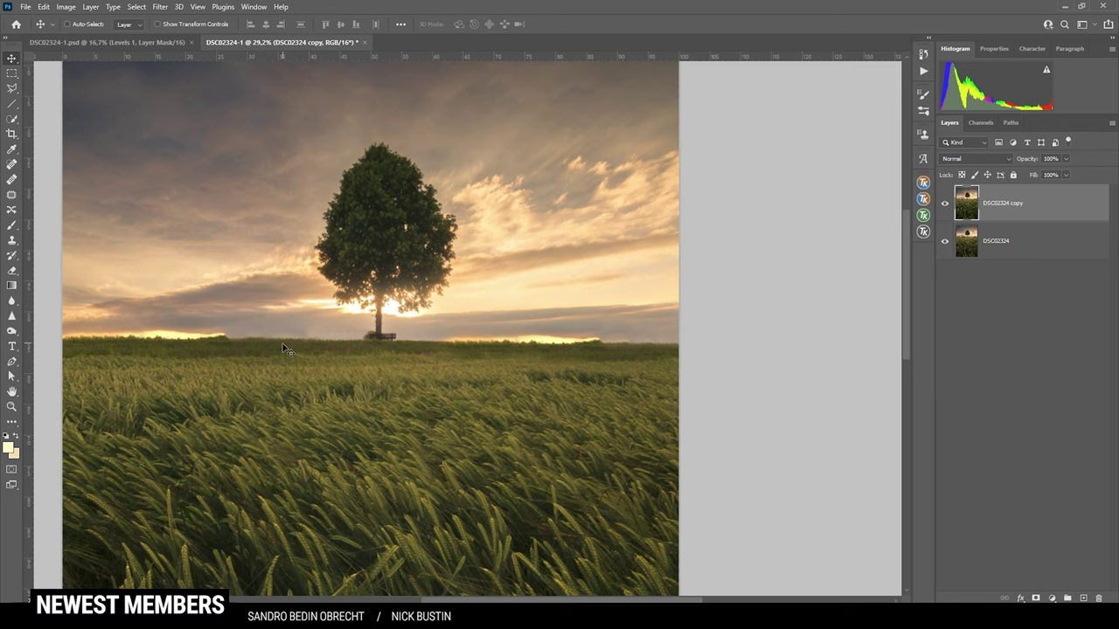
{"action": "scroll", "coordinate": [284, 349], "scroll_direction": "down", "scroll_amount": 2}
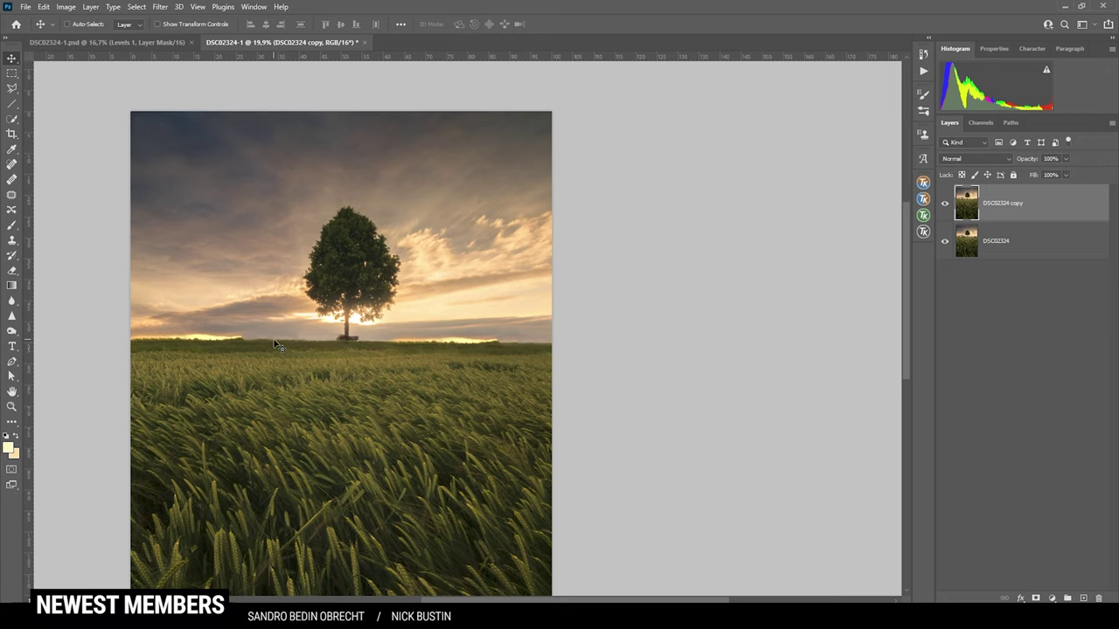
{"action": "scroll", "coordinate": [275, 346], "scroll_direction": "down", "scroll_amount": 1}
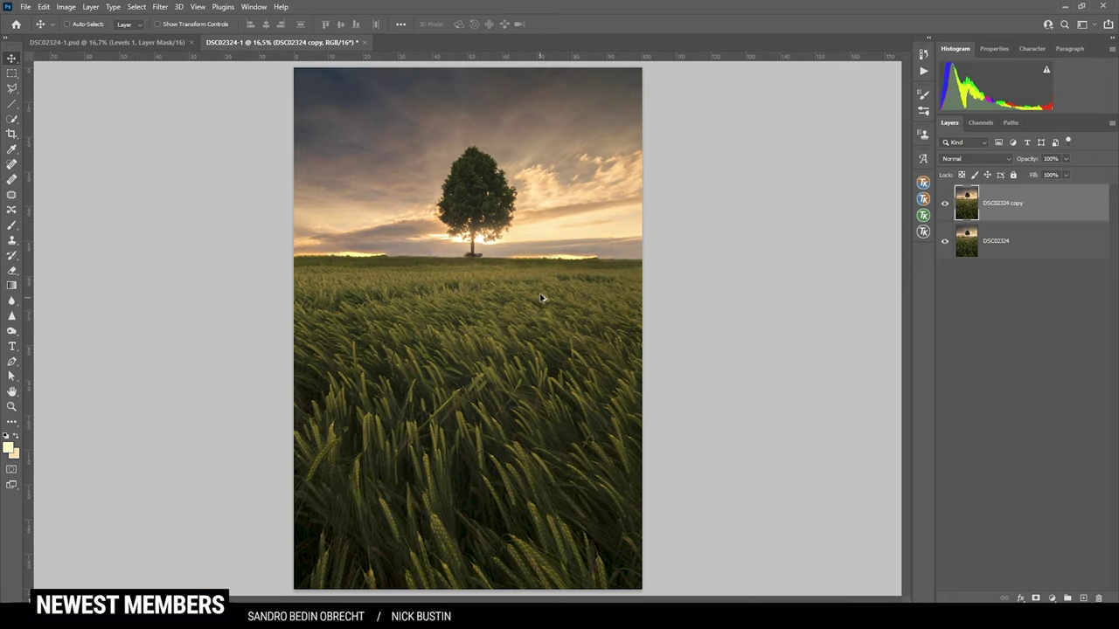
{"action": "scroll", "coordinate": [582, 210], "scroll_direction": "up", "scroll_amount": 1}
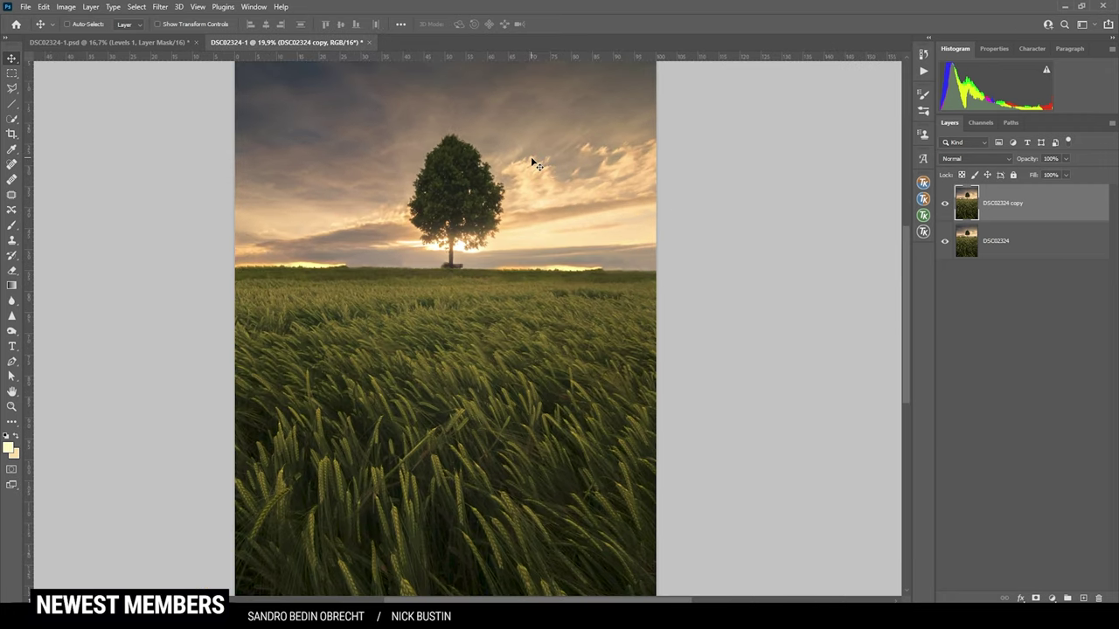
{"action": "scroll", "coordinate": [532, 162], "scroll_direction": "down", "scroll_amount": 1}
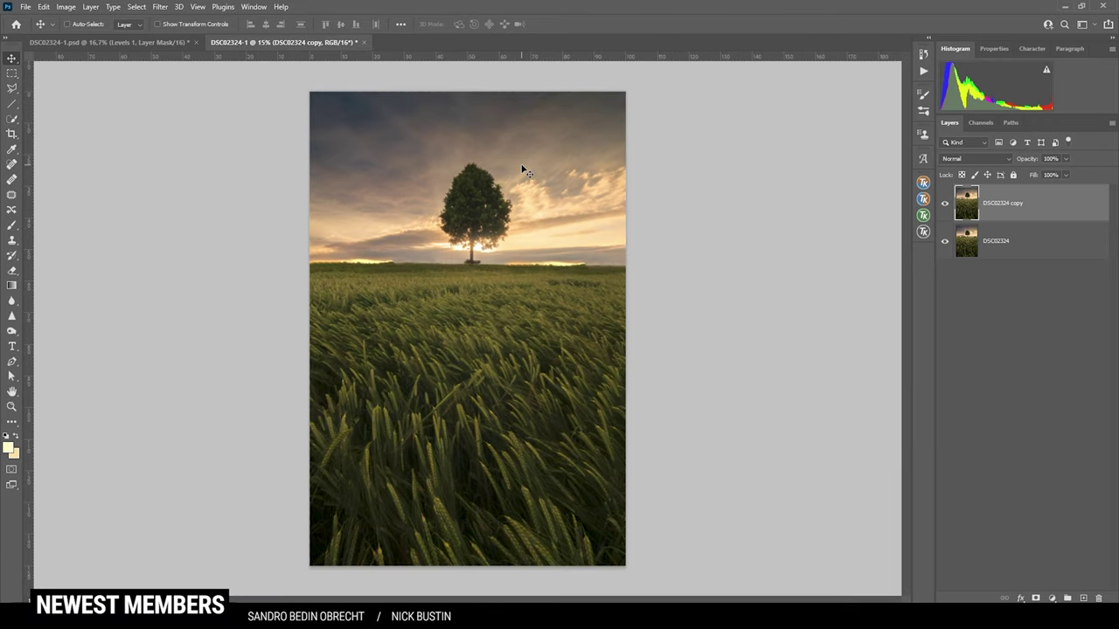
{"action": "scroll", "coordinate": [524, 170], "scroll_direction": "up", "scroll_amount": 1}
{"action": "left_click", "coordinate": [1083, 598]}
{"action": "left_click", "coordinate": [975, 159]}
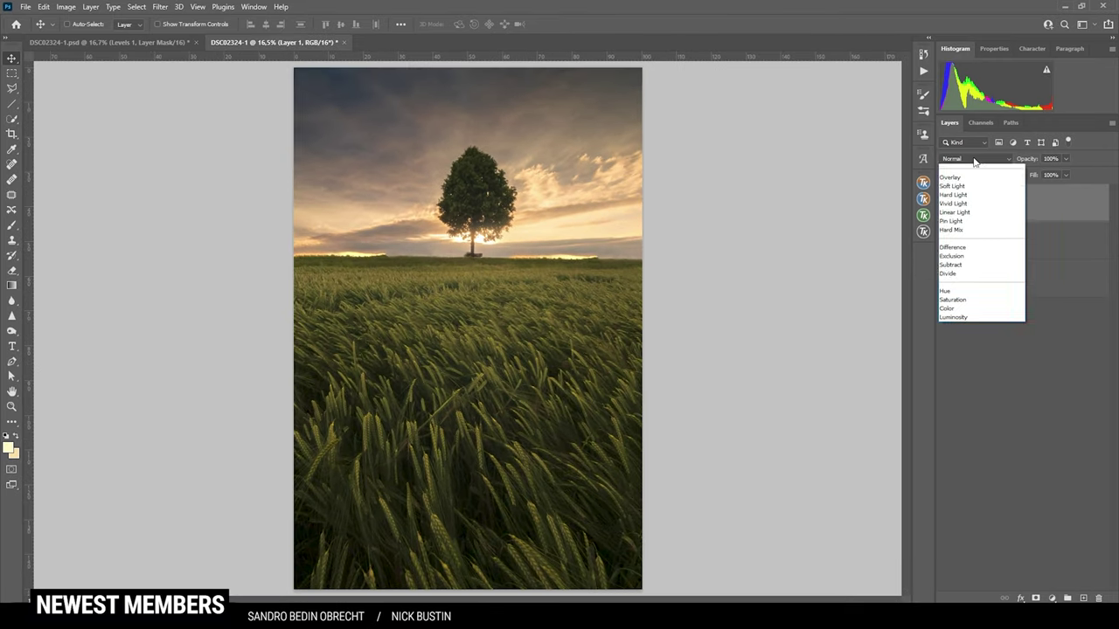
- Set Layer 1 to Hard Light and ready the Brush at 10% opacity
{"action": "left_click", "coordinate": [965, 317]}
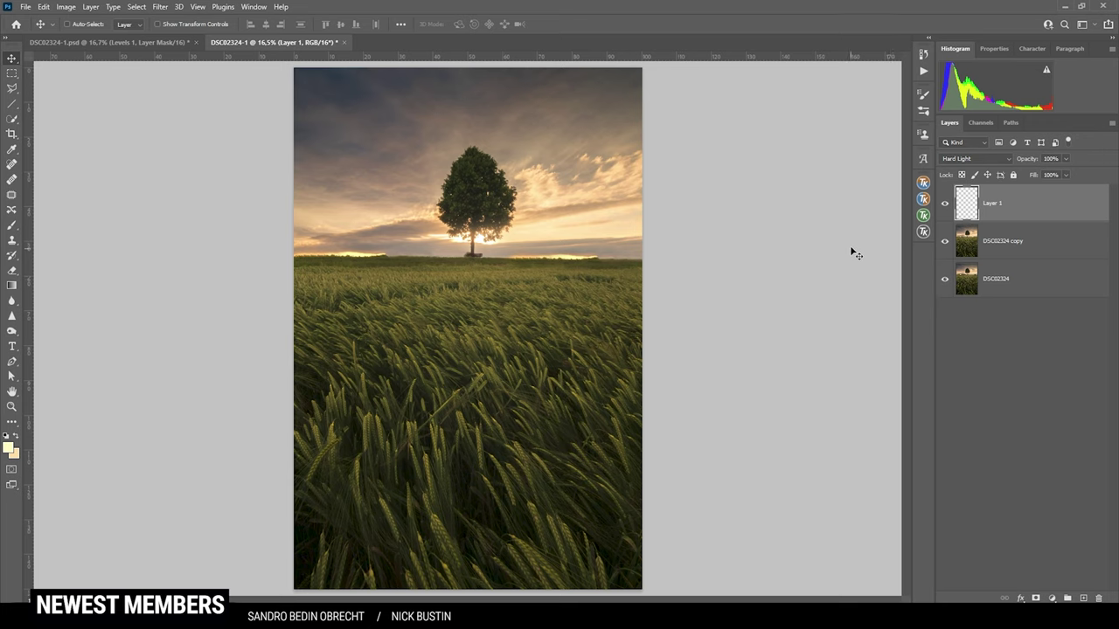
{"action": "key", "text": "b"}
{"action": "left_click", "coordinate": [267, 24]}
{"action": "left_click_drag", "start_coordinate": [268, 42], "coordinate": [219, 41]}
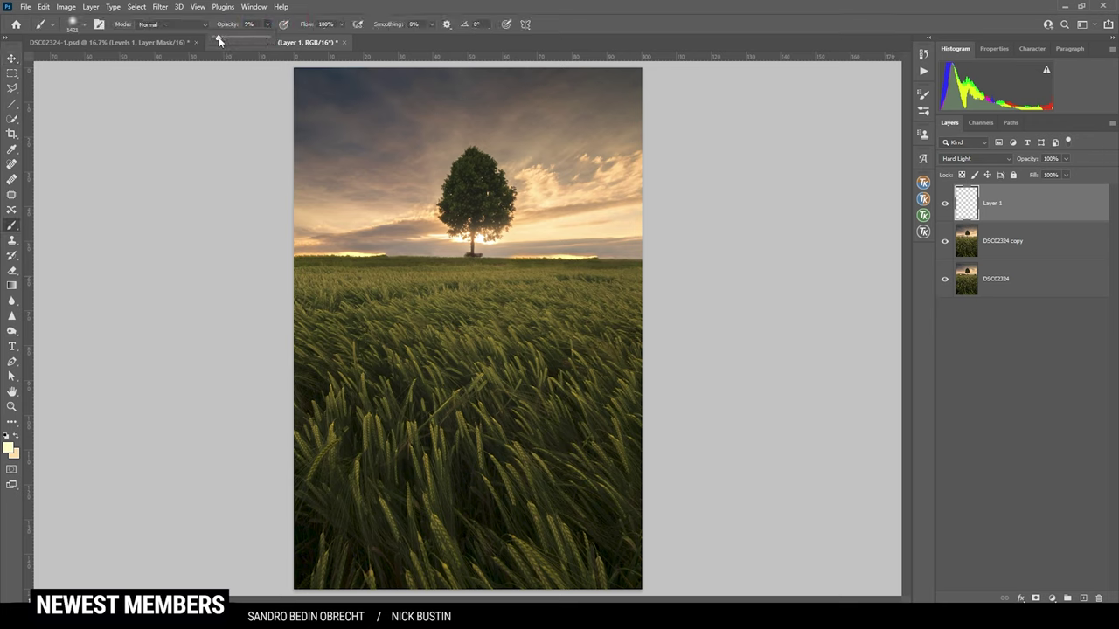
- Pick a pale warm-yellow paint colour, resize the brush, and add a new Layer 2
{"action": "left_click", "coordinate": [9, 448]}
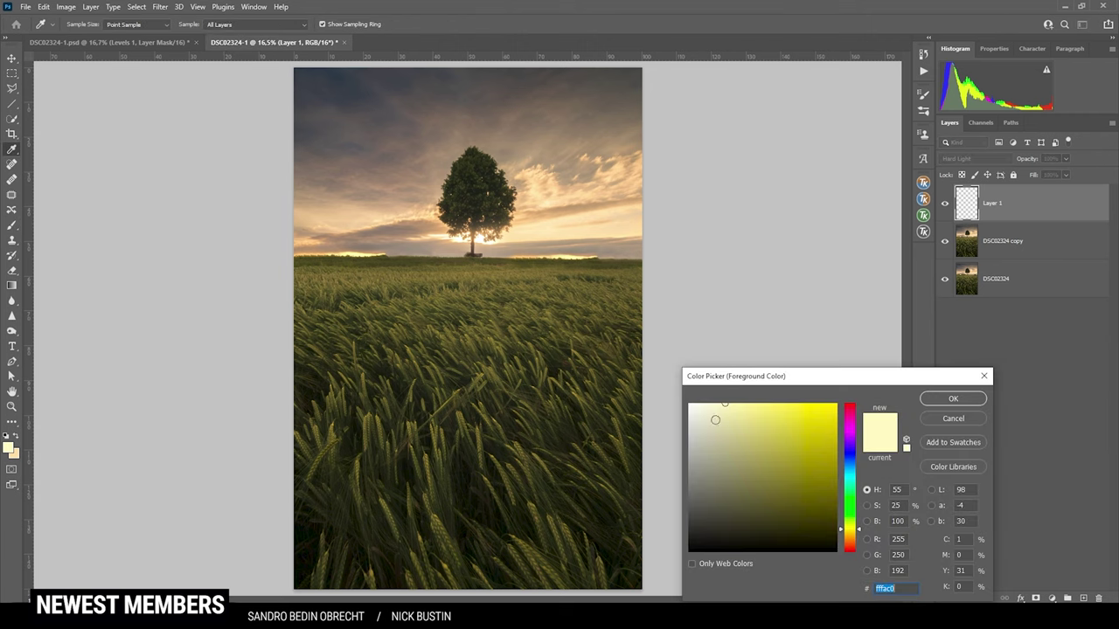
{"action": "left_click_drag", "start_coordinate": [851, 529], "coordinate": [852, 532]}
{"action": "left_click", "coordinate": [850, 525]}
{"action": "left_click", "coordinate": [953, 399]}
{"action": "mouse_move", "coordinate": [508, 258]}
{"action": "left_mouse_down"}
{"action": "mouse_move", "coordinate": [496, 261]}
{"action": "mouse_move", "coordinate": [476, 219]}
{"action": "mouse_move", "coordinate": [407, 232]}
{"action": "mouse_move", "coordinate": [489, 218]}
{"action": "mouse_move", "coordinate": [414, 235]}
{"action": "mouse_move", "coordinate": [457, 237]}
{"action": "left_mouse_up"}
{"action": "scroll", "coordinate": [500, 255], "scroll_direction": "up", "scroll_amount": 5}
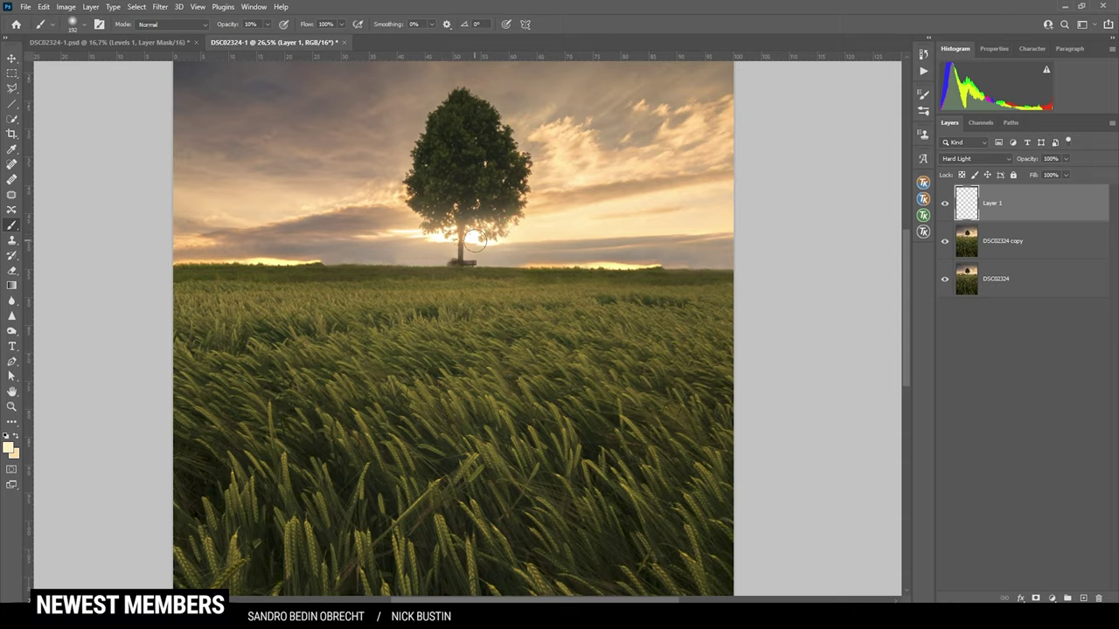
{"action": "scroll", "coordinate": [460, 237], "scroll_direction": "up", "scroll_amount": 3}
{"action": "scroll", "coordinate": [489, 242], "scroll_direction": "down", "scroll_amount": 2}
{"action": "scroll", "coordinate": [521, 275], "scroll_direction": "down", "scroll_amount": 2}
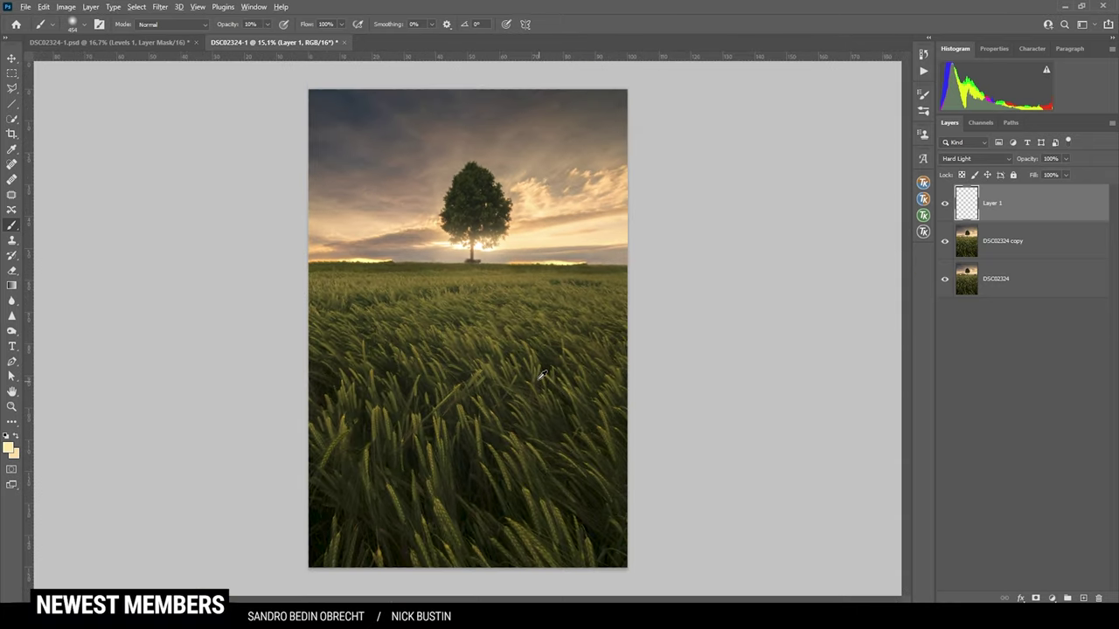
{"action": "scroll", "coordinate": [539, 375], "scroll_direction": "up", "scroll_amount": 1}
{"action": "scroll", "coordinate": [569, 375], "scroll_direction": "down", "scroll_amount": 1}
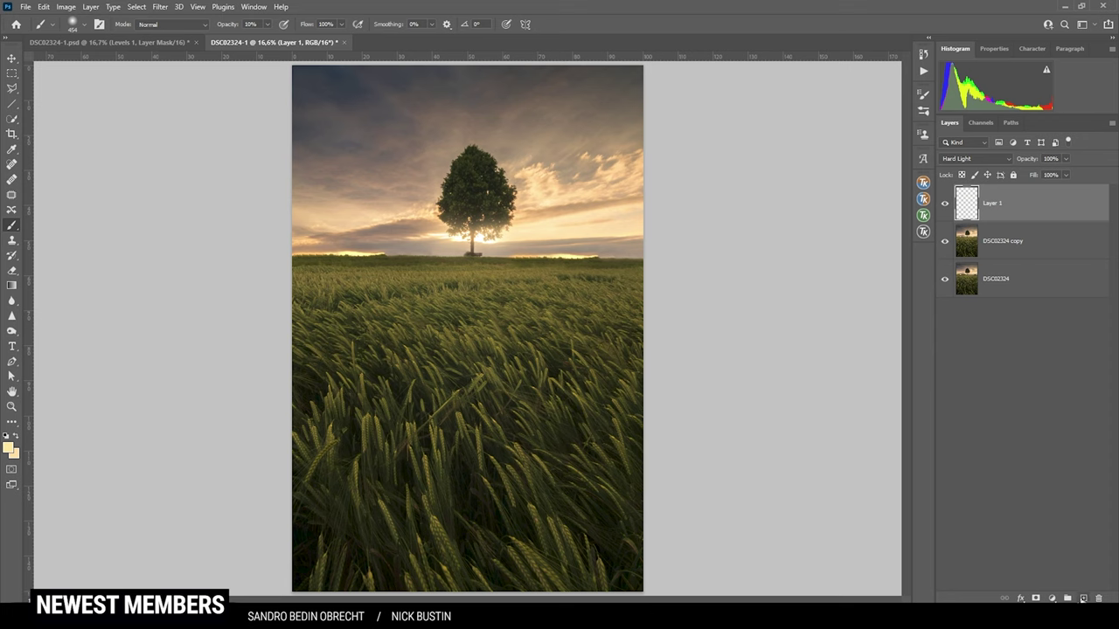
{"action": "left_click", "coordinate": [1083, 599]}
- Set Layer 2's blend mode to Overlay and make it the active layer
{"action": "left_click", "coordinate": [975, 158]}
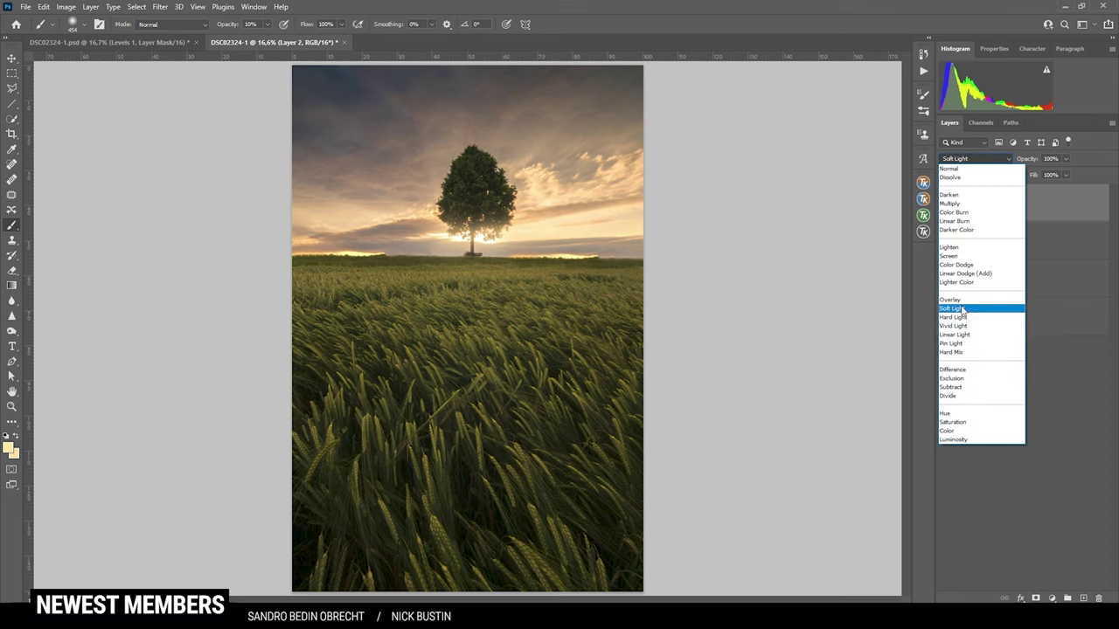
{"action": "left_click", "coordinate": [964, 304]}
{"action": "left_click", "coordinate": [997, 201]}
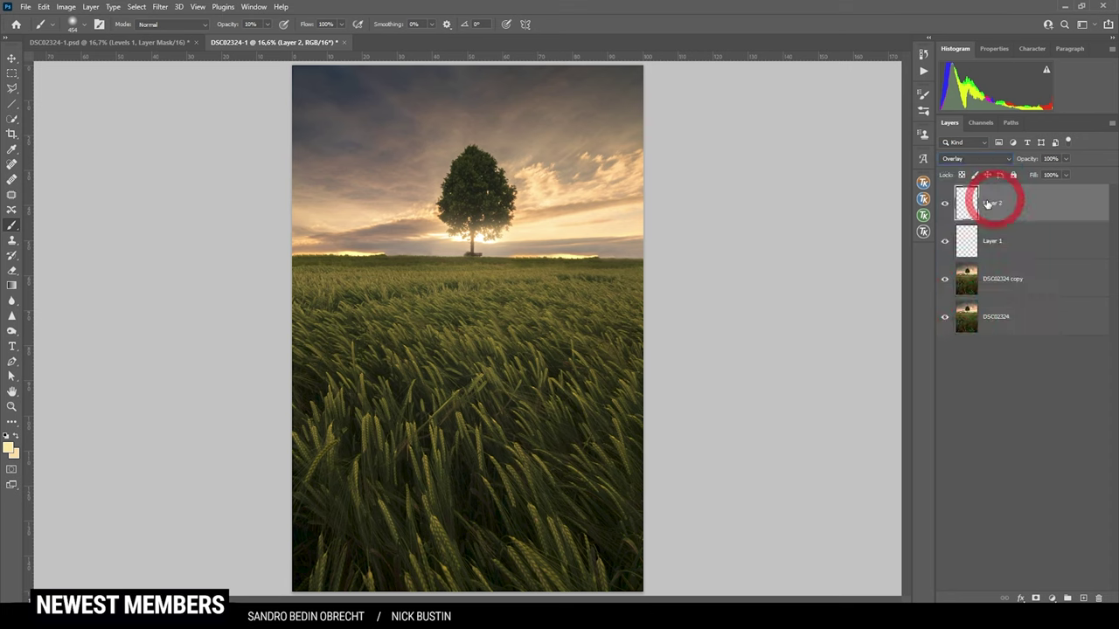
- Add a Lights 2 luminosity layer mask to Layer 2 using TK RapidMask2
{"action": "left_click", "coordinate": [923, 215]}
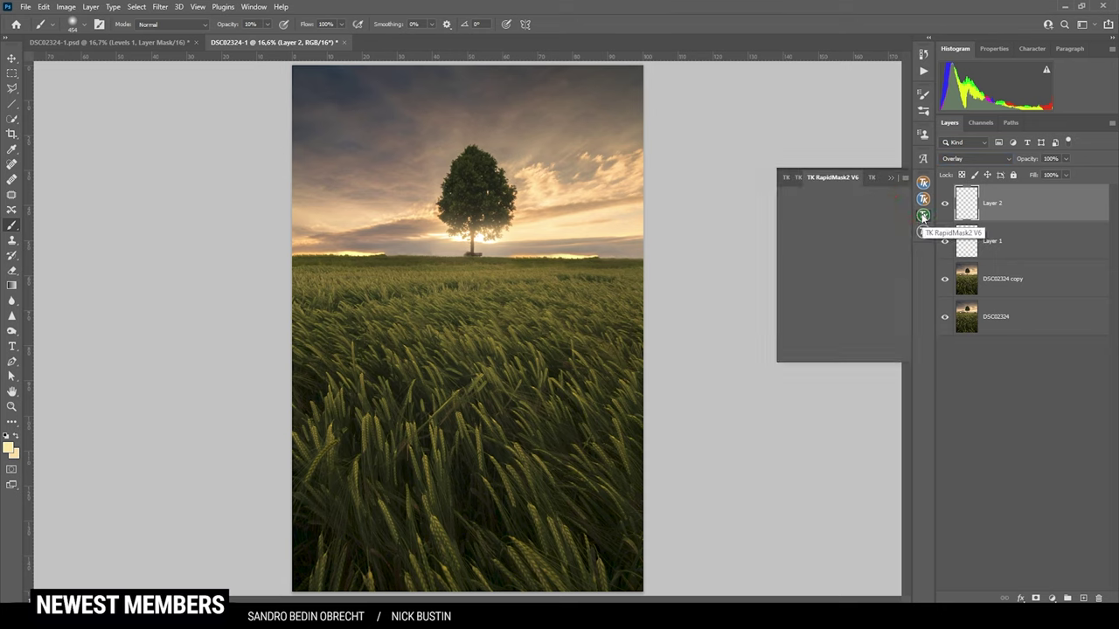
{"action": "left_click", "coordinate": [862, 234]}
{"action": "left_click", "coordinate": [861, 234]}
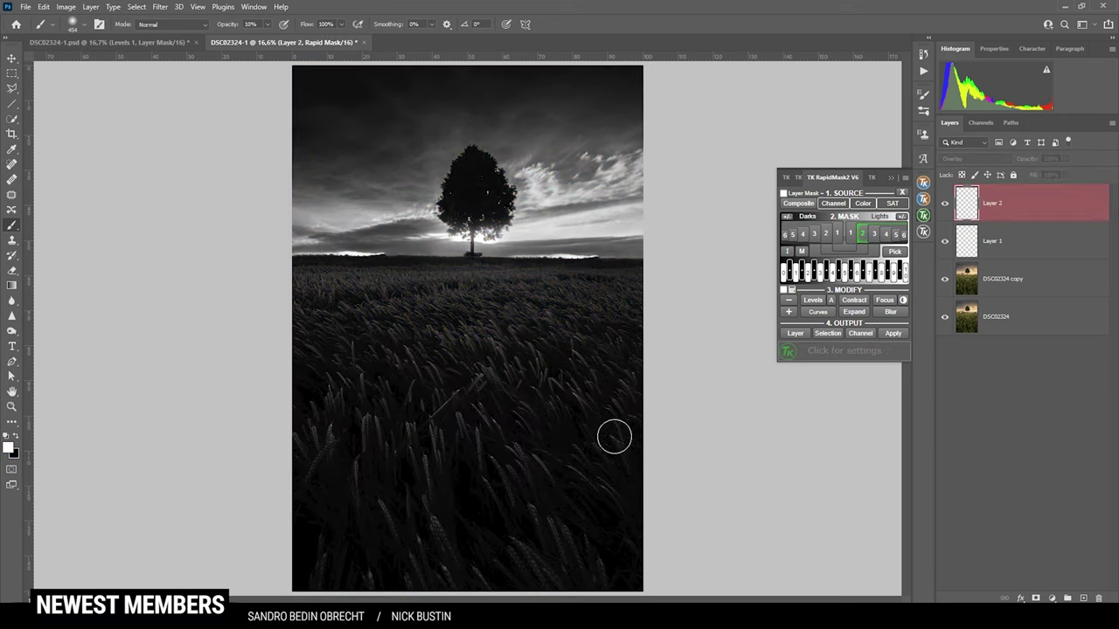
{"action": "left_click", "coordinate": [783, 195]}
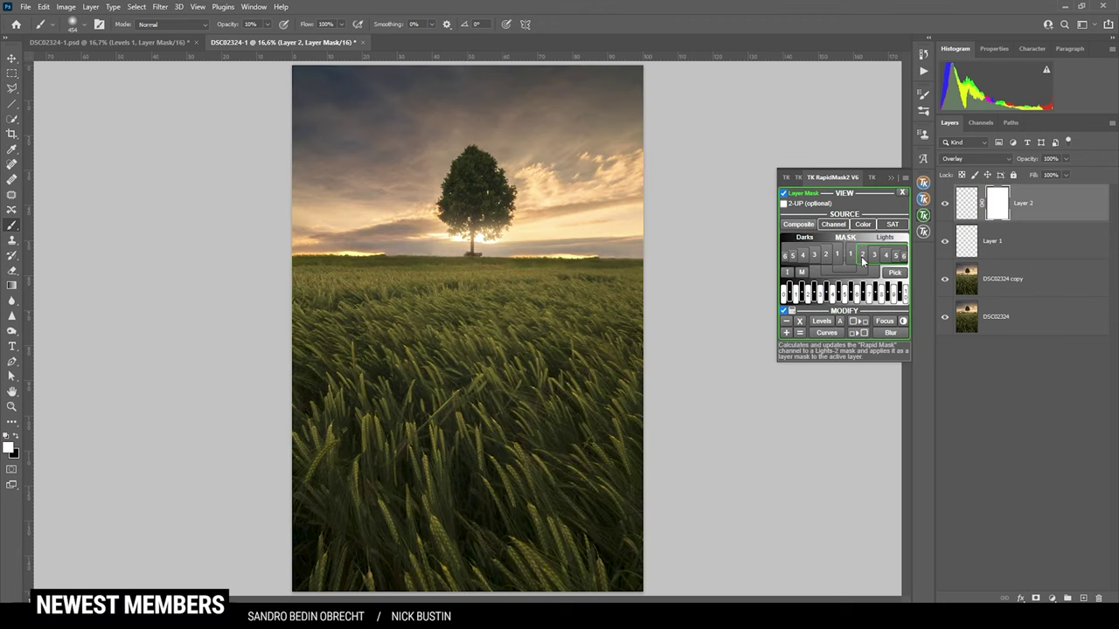
{"action": "left_click", "coordinate": [862, 257]}
{"action": "left_click", "coordinate": [965, 208]}
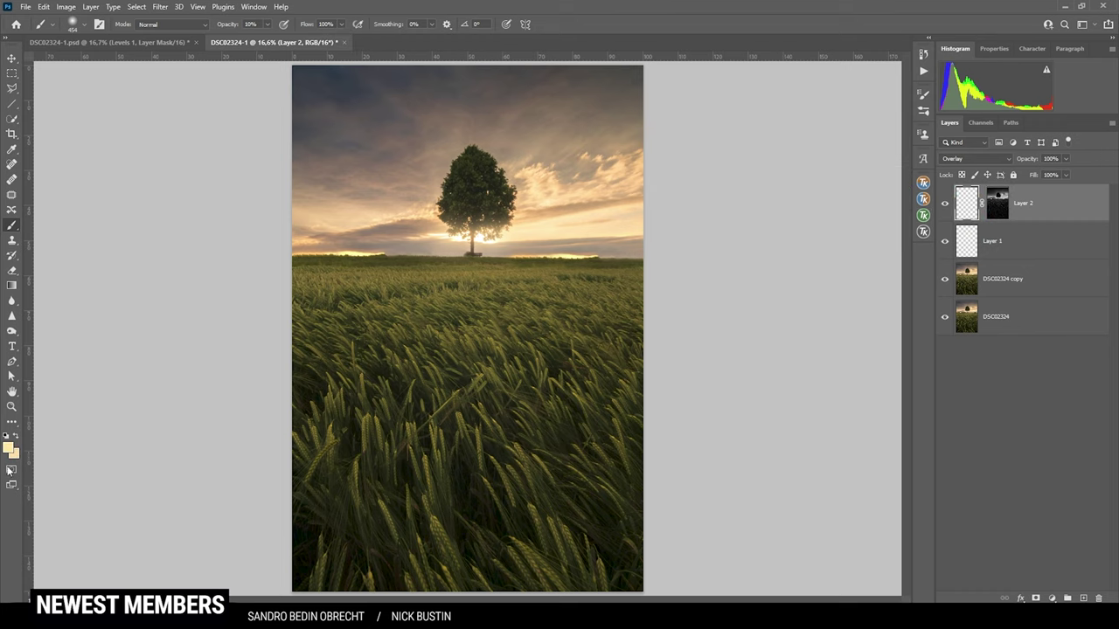
- Paint warm light across the wheat field with a 72% opacity, about 1682 px brush
{"action": "left_click", "coordinate": [267, 24]}
{"action": "left_click_drag", "start_coordinate": [270, 41], "coordinate": [315, 42]}
{"action": "right_click", "coordinate": [487, 446], "text": "alt"}
{"action": "right_click", "coordinate": [495, 392], "text": "alt"}
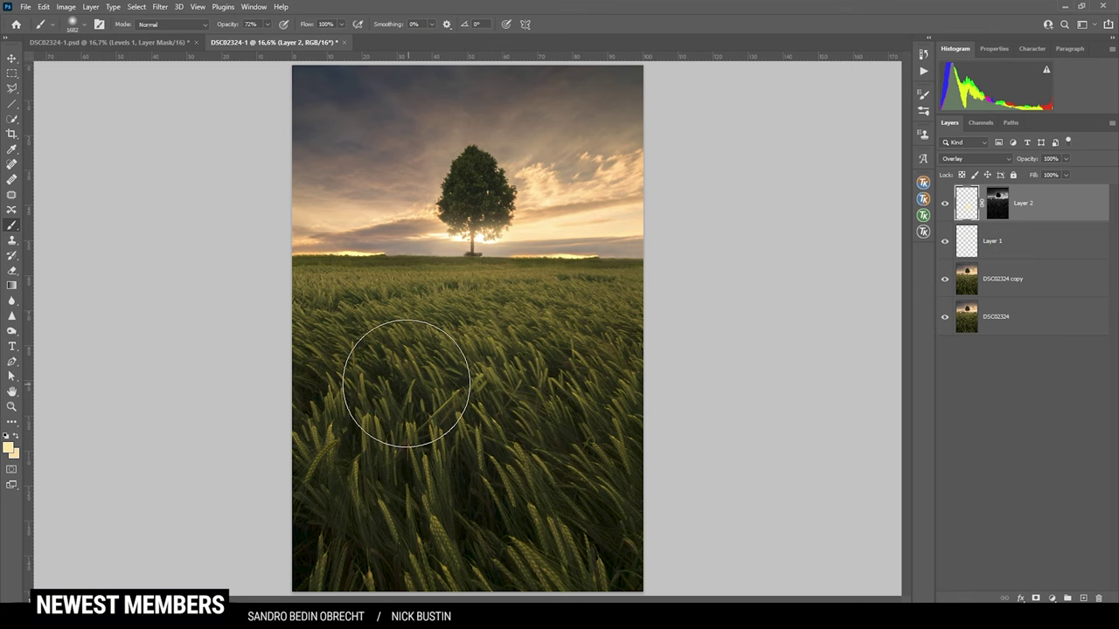
{"action": "mouse_move", "coordinate": [357, 380]}
{"action": "left_mouse_down"}
{"action": "mouse_move", "coordinate": [407, 443]}
{"action": "mouse_move", "coordinate": [562, 413]}
{"action": "mouse_move", "coordinate": [631, 357]}
{"action": "mouse_move", "coordinate": [415, 424]}
{"action": "mouse_move", "coordinate": [350, 418]}
{"action": "mouse_move", "coordinate": [437, 473]}
{"action": "mouse_move", "coordinate": [570, 461]}
{"action": "mouse_move", "coordinate": [522, 407]}
{"action": "left_mouse_up"}
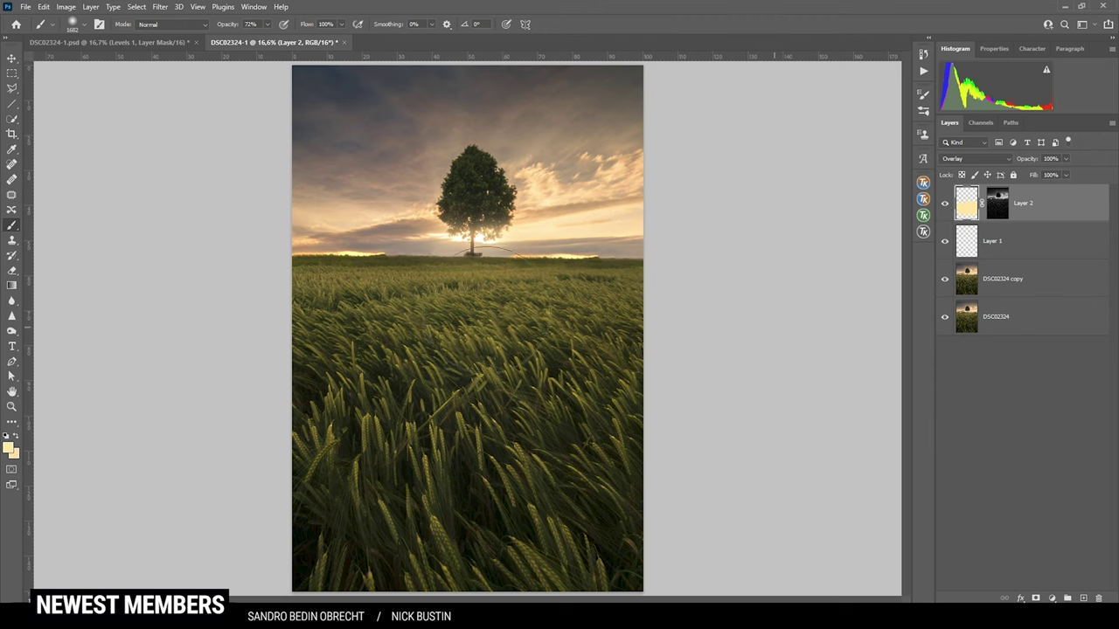
- Switch to a paler, less saturated yellow and paint more glow across the wheat
{"action": "left_click", "coordinate": [9, 447]}
{"action": "left_click_drag", "start_coordinate": [706, 417], "coordinate": [716, 387]}
{"action": "left_click", "coordinate": [953, 398]}
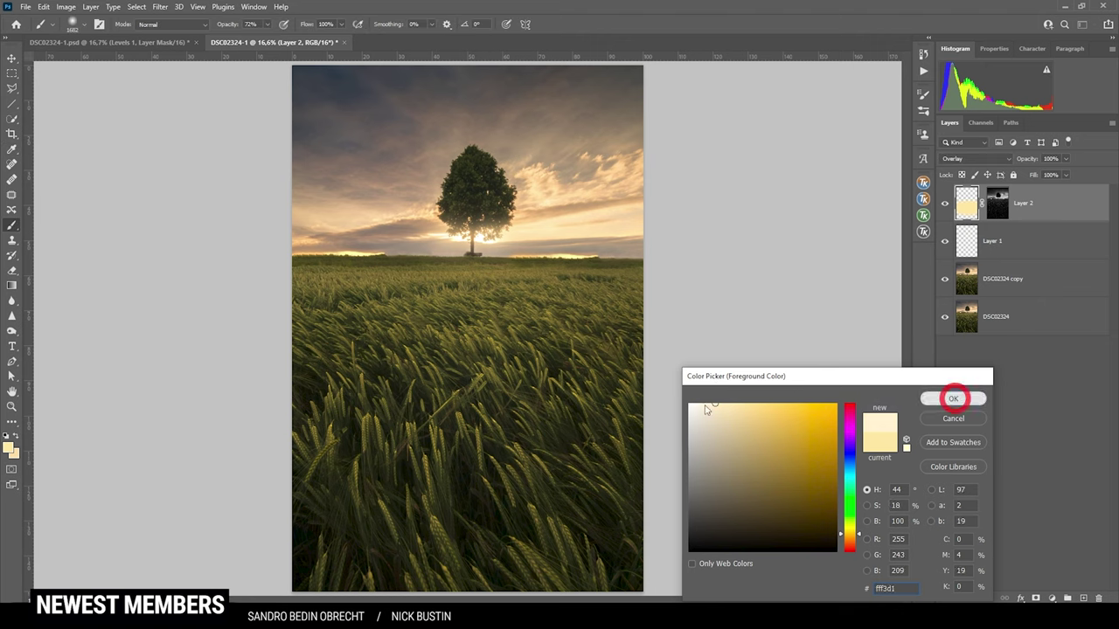
{"action": "mouse_move", "coordinate": [358, 400]}
{"action": "left_mouse_down"}
{"action": "mouse_move", "coordinate": [585, 400]}
{"action": "mouse_move", "coordinate": [874, 462]}
{"action": "left_mouse_up"}
- Select all four layers and merge them into one with Ctrl+E
{"action": "left_click", "coordinate": [951, 207]}
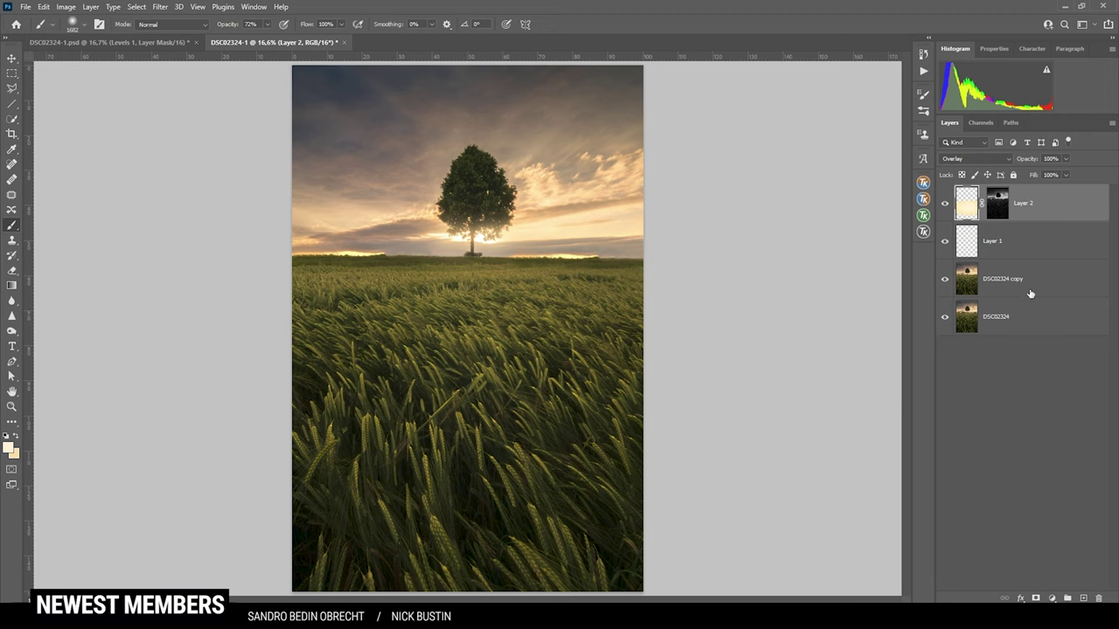
{"action": "left_click", "coordinate": [1024, 315], "text": "shift"}
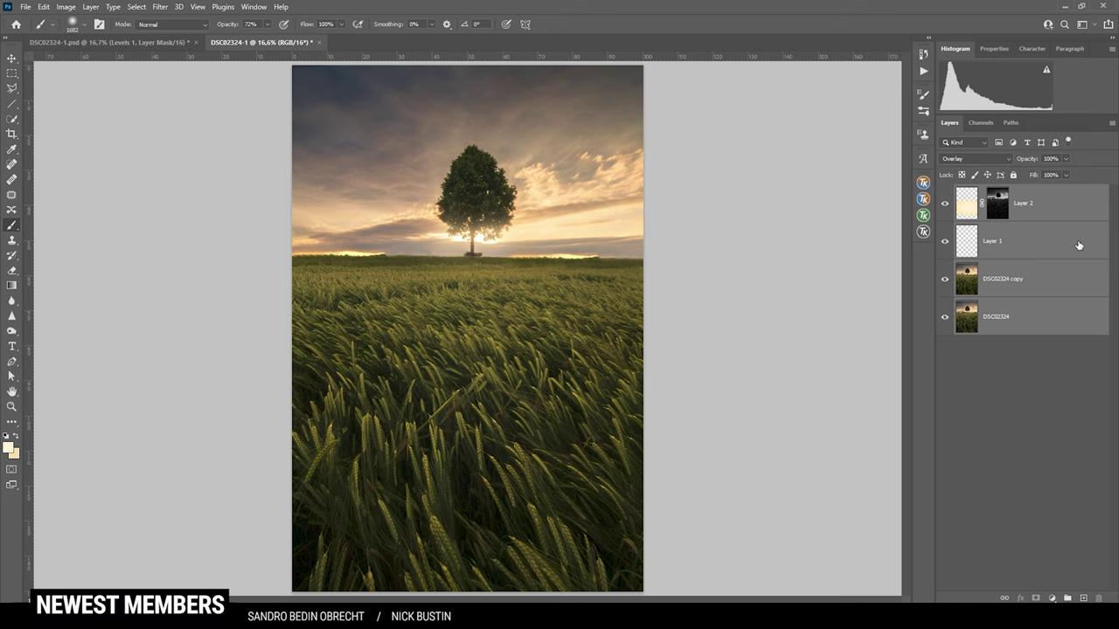
{"action": "key", "text": "ctrl+e"}
- Heal the small spots in the tree crown with an 89 px Spot Healing Brush
{"action": "left_click", "coordinate": [10, 165]}
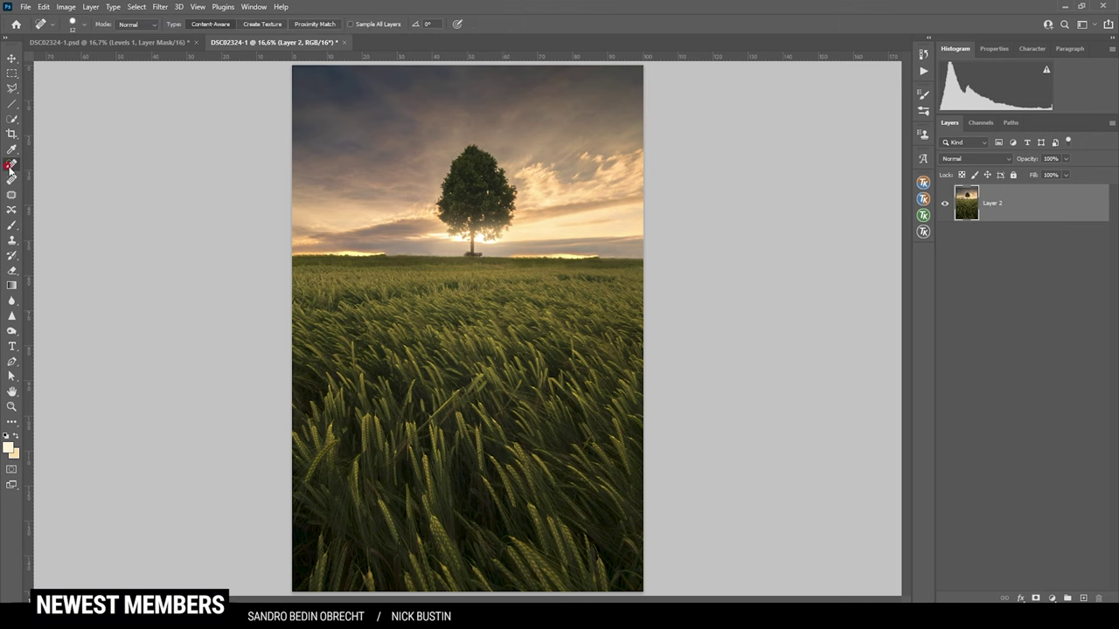
{"action": "scroll", "coordinate": [524, 92], "scroll_direction": "up", "scroll_amount": 5}
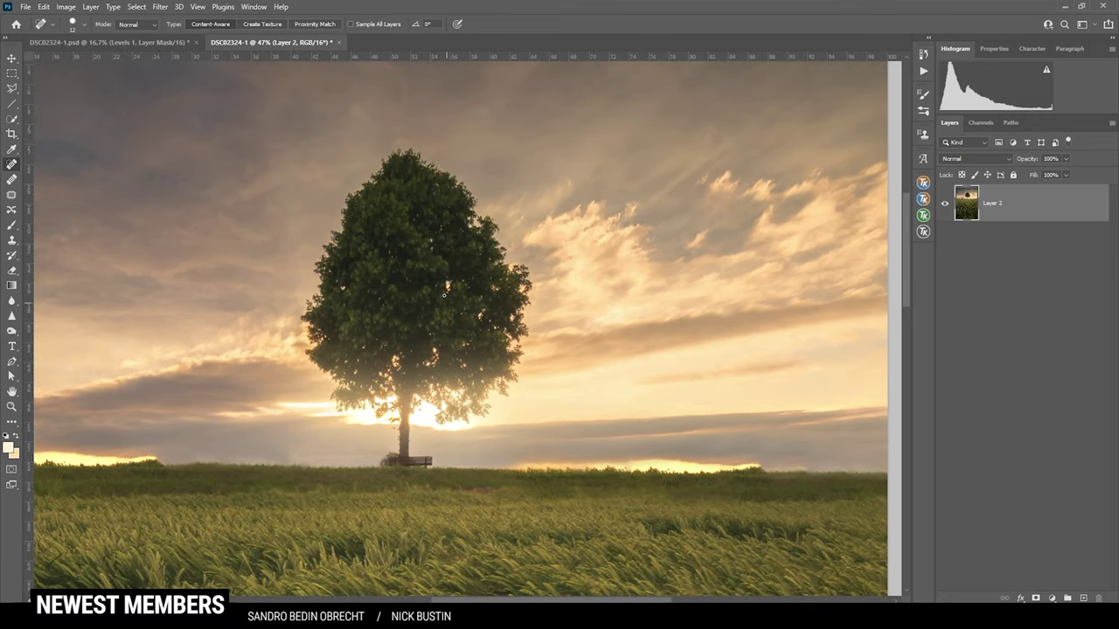
{"action": "left_click_drag", "start_coordinate": [452, 280], "coordinate": [447, 283]}
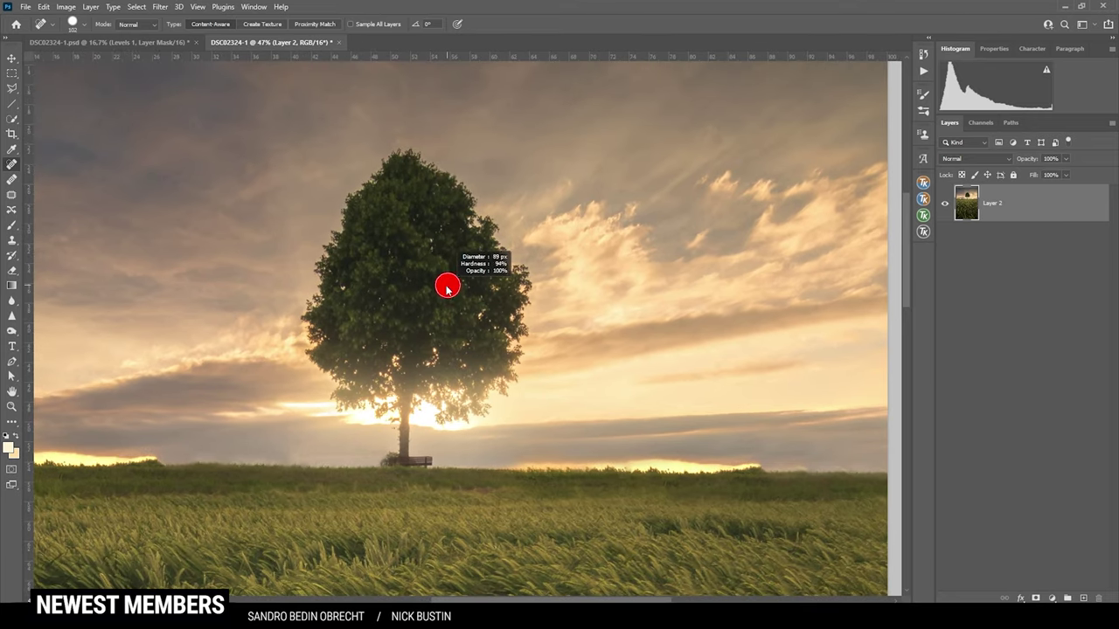
{"action": "left_click", "coordinate": [431, 245]}
{"action": "mouse_move", "coordinate": [441, 255]}
{"action": "left_mouse_down"}
{"action": "mouse_move", "coordinate": [447, 289]}
{"action": "mouse_move", "coordinate": [474, 312]}
{"action": "mouse_move", "coordinate": [497, 289]}
{"action": "mouse_move", "coordinate": [495, 301]}
{"action": "left_mouse_up"}
{"action": "left_click", "coordinate": [484, 305]}
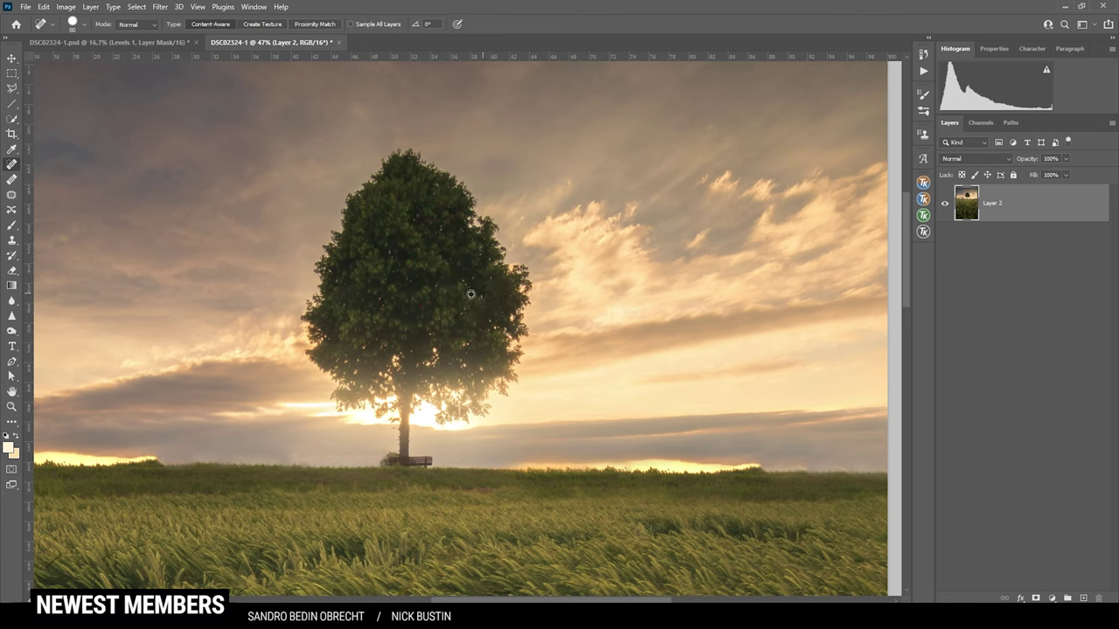
{"action": "scroll", "coordinate": [463, 293], "scroll_direction": "down", "scroll_amount": 3}
{"action": "scroll", "coordinate": [460, 292], "scroll_direction": "down", "scroll_amount": 2}
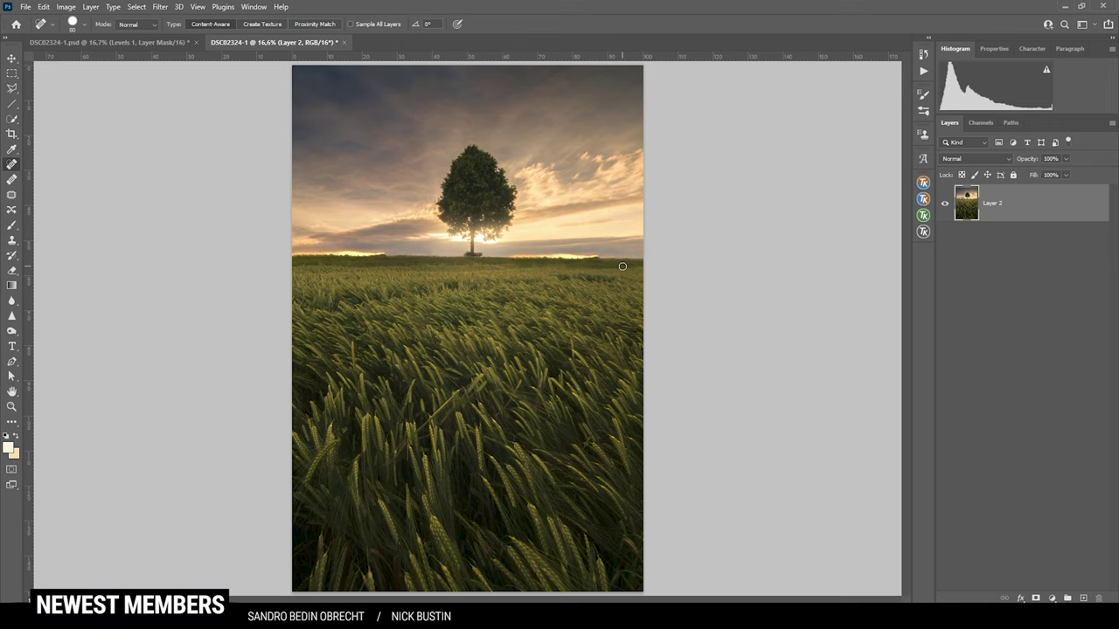